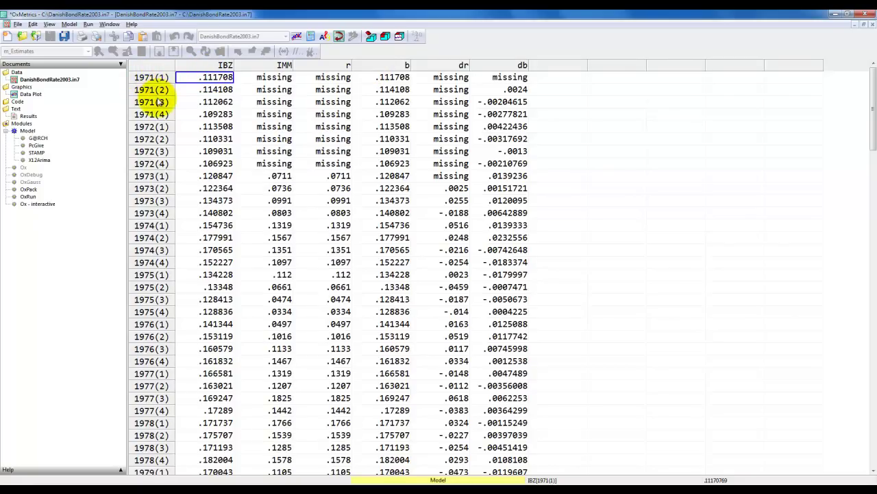
View the r and b plot, then return to the DanishBondRate2003.in7 data sheet
double_click(30, 94)
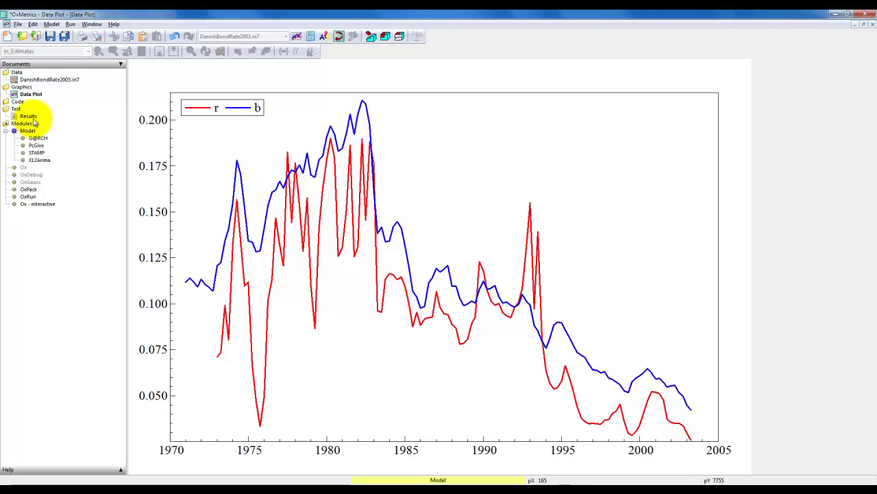
double_click(47, 81)
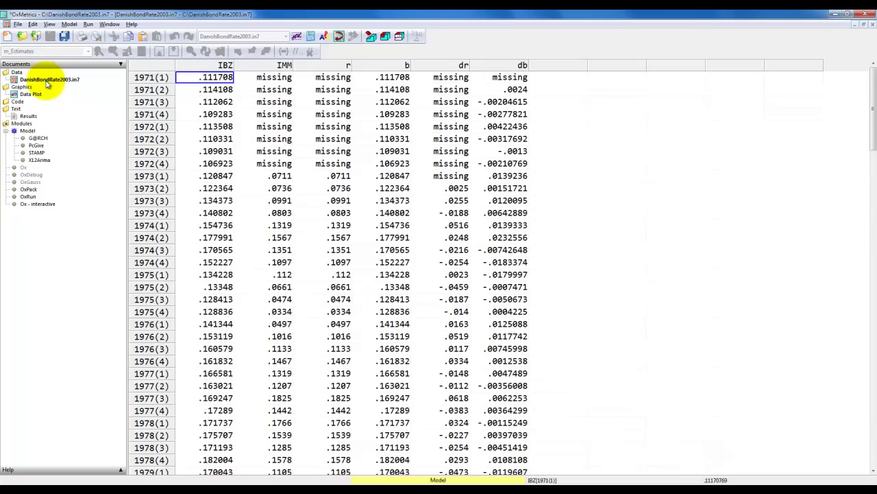
Define s = r-b and ds = diff(s,1) in Algebra, then plot s as a new graph panel
key(alt+a)
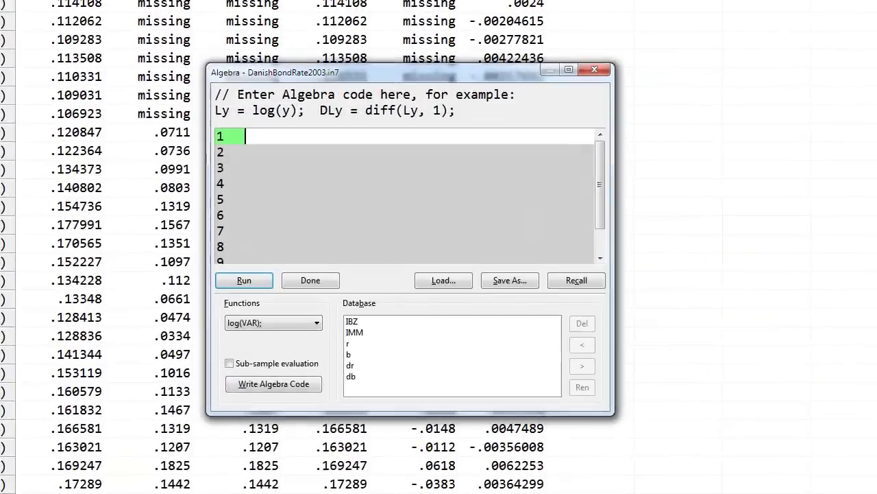
text(s = r-b;)
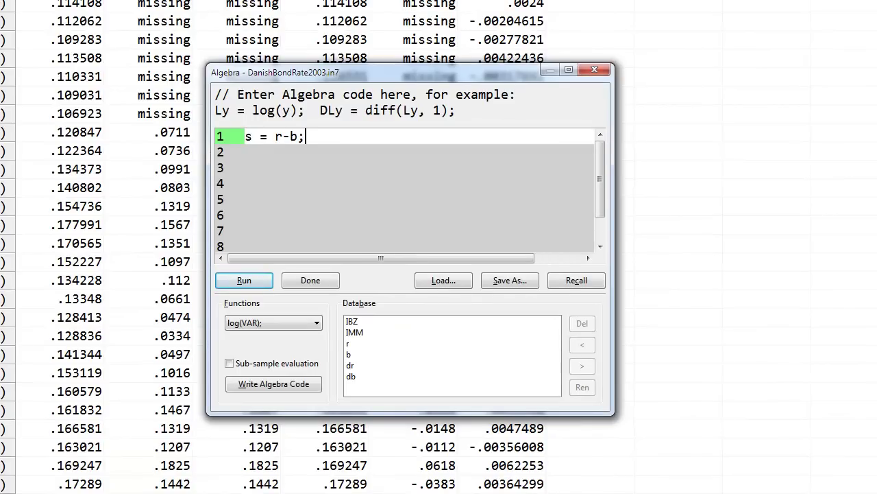
key(Return)
text(ds = diff(s,1);)
click(245, 282)
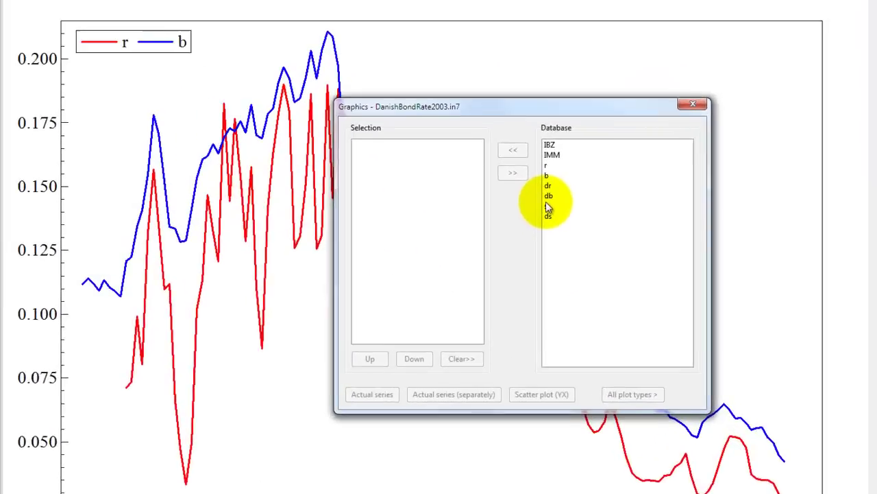
double_click(520, 225)
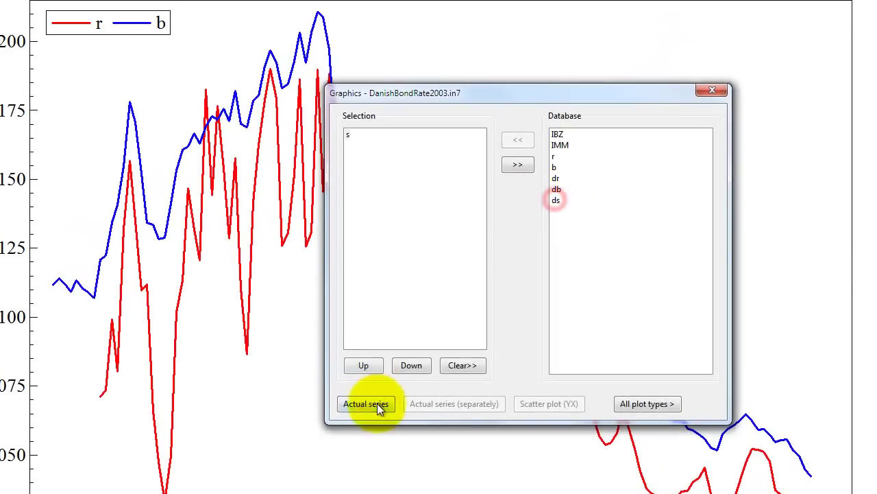
click(377, 403)
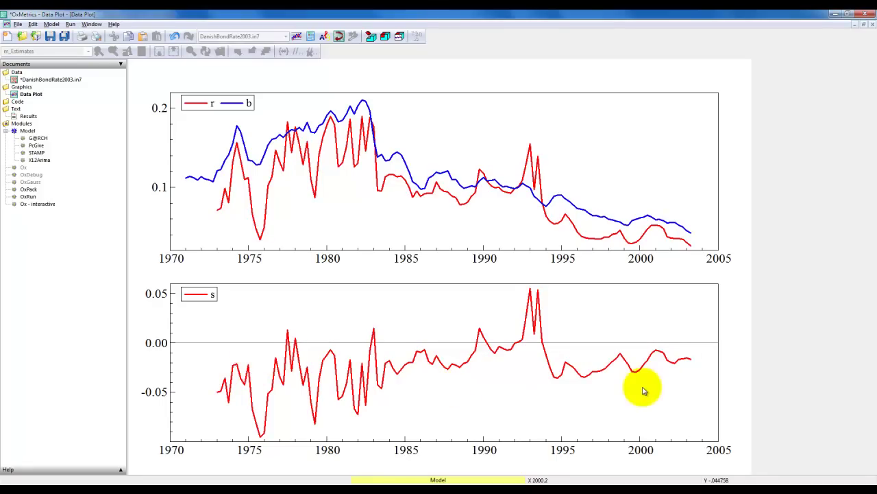
Start a fresh PcGive model with ds as the dependent variable and its lags 1 to 5
double_click(29, 116)
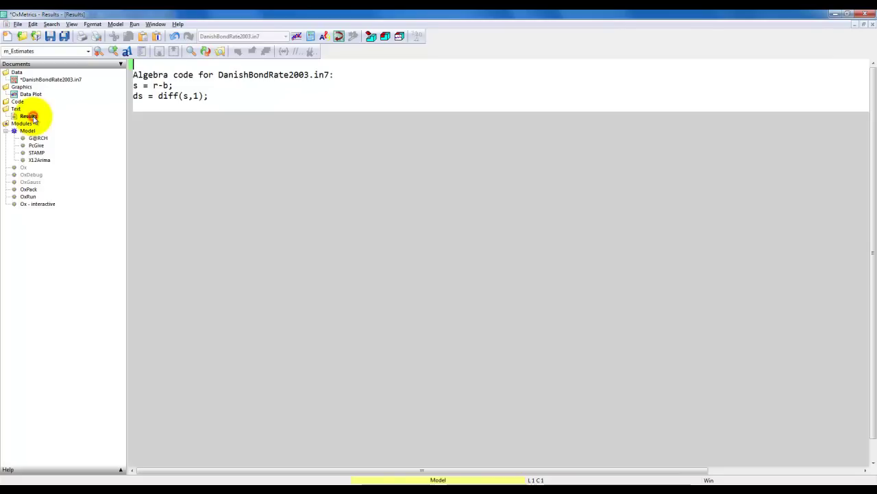
click(190, 114)
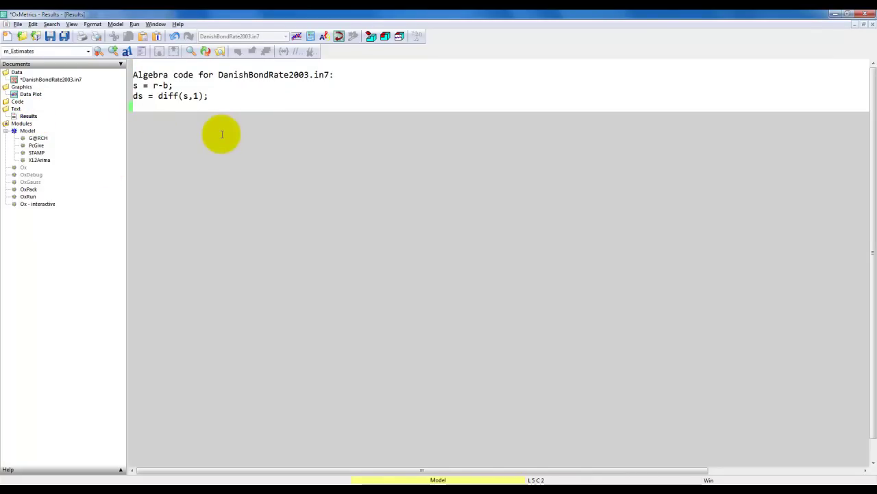
key(alt+y)
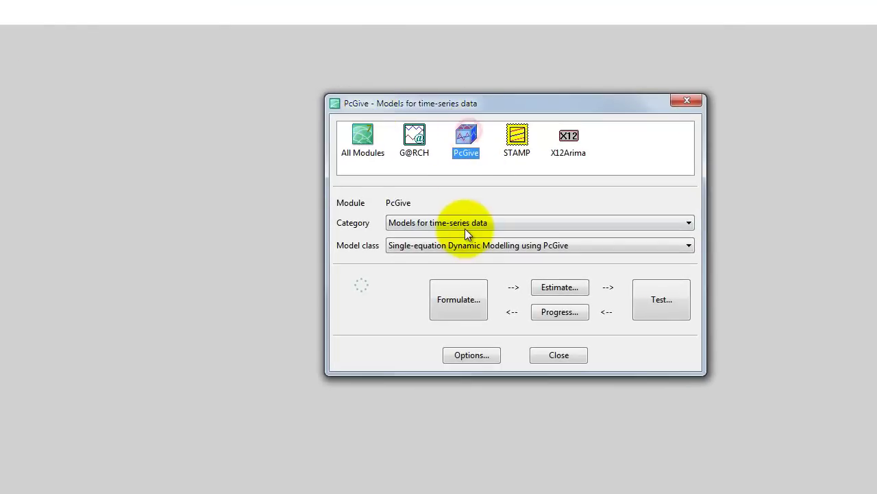
click(464, 302)
click(350, 284)
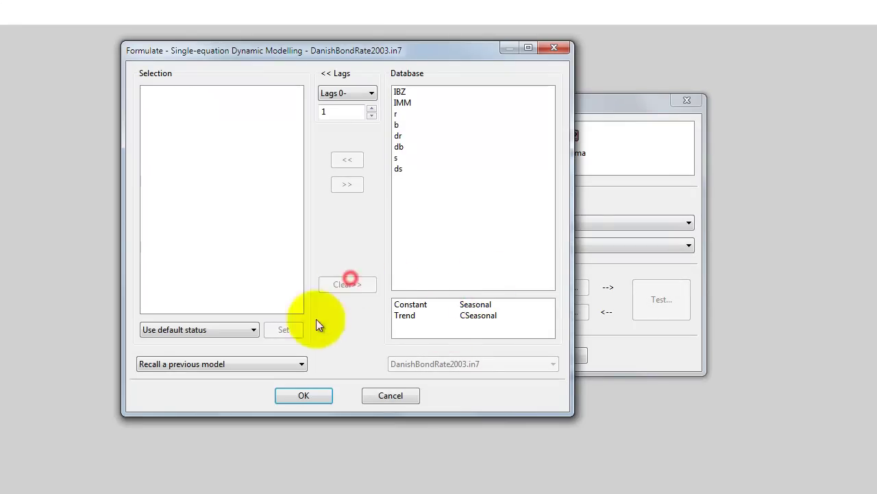
click(399, 169)
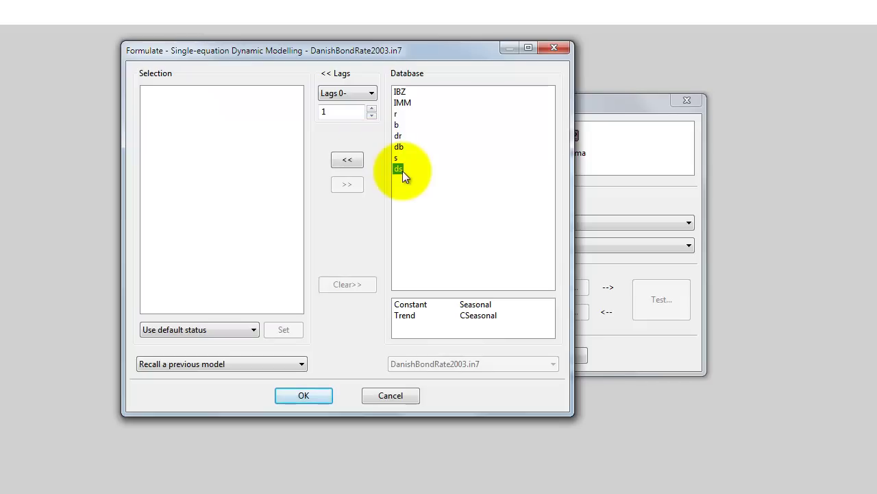
click(371, 109)
click(372, 109)
click(371, 108)
click(371, 108)
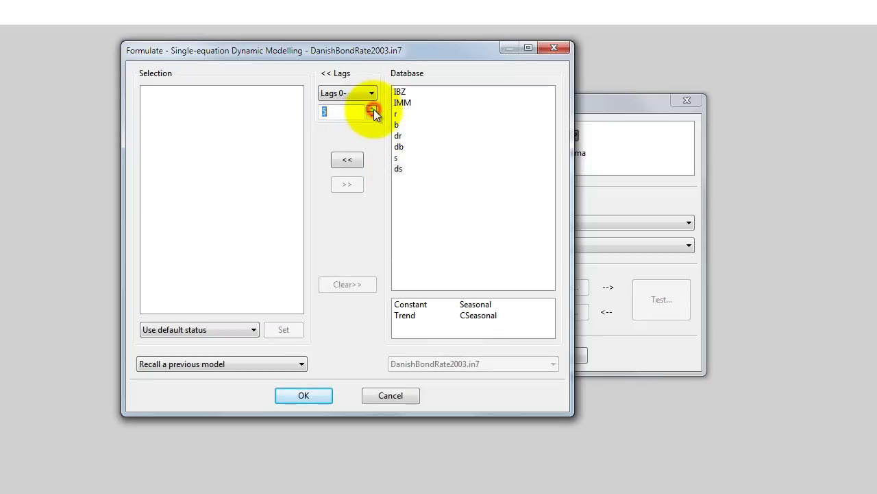
double_click(401, 170)
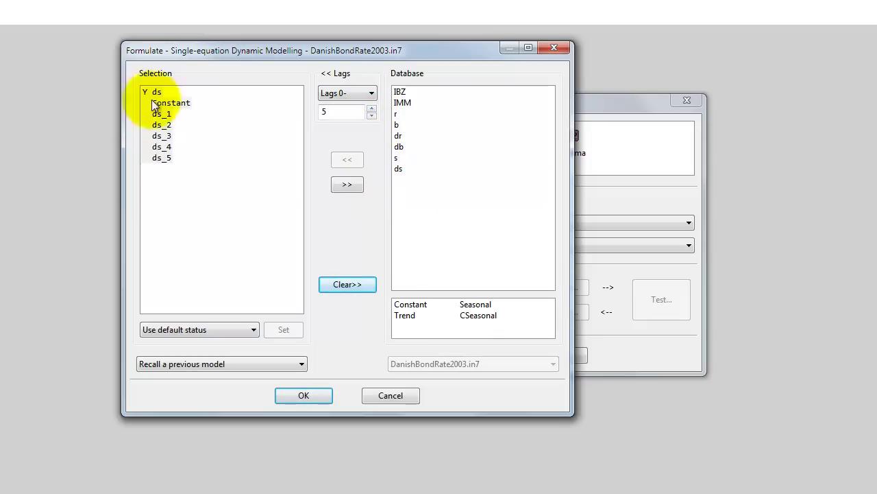
Add only s_1, the first lag of s, as a regressor and accept the formulation
click(272, 182)
click(370, 117)
click(370, 116)
click(370, 117)
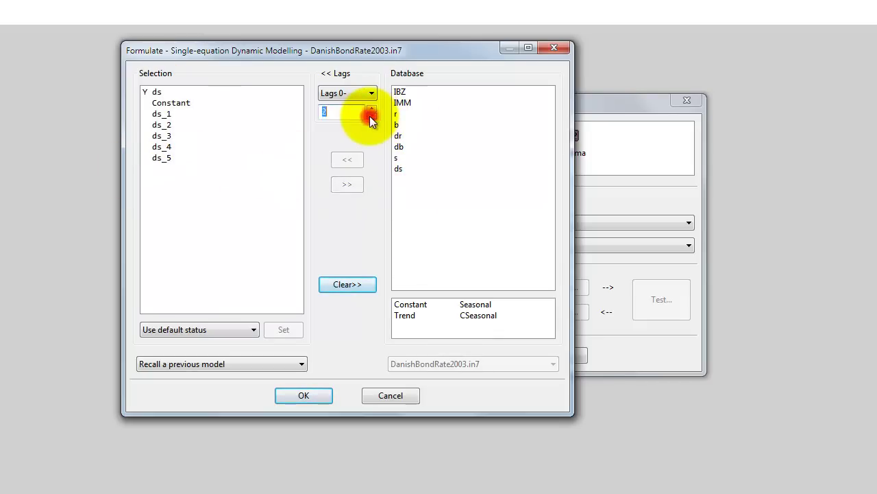
click(370, 117)
double_click(397, 157)
double_click(157, 169)
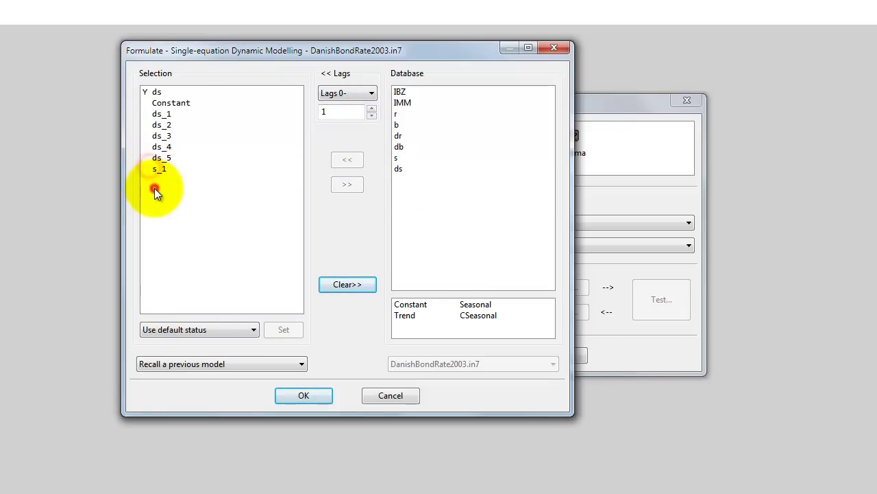
click(302, 396)
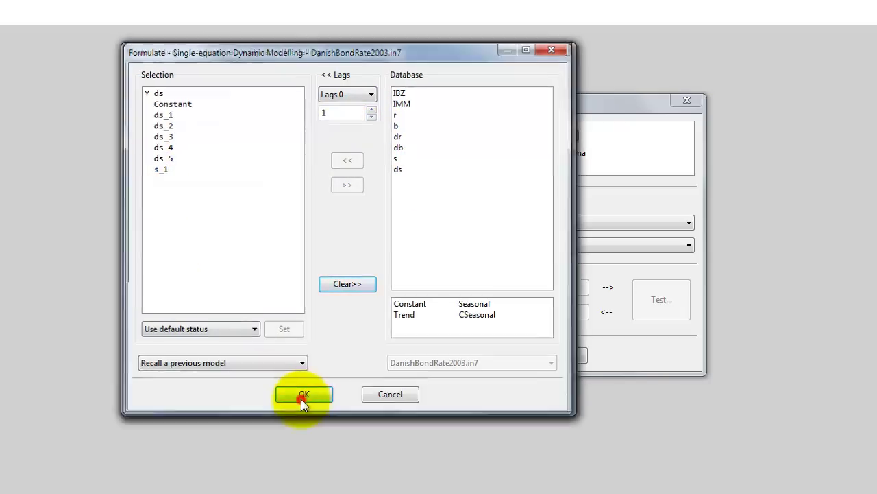
Set the estimation start to 1974(3) and estimate the model by OLS
click(302, 396)
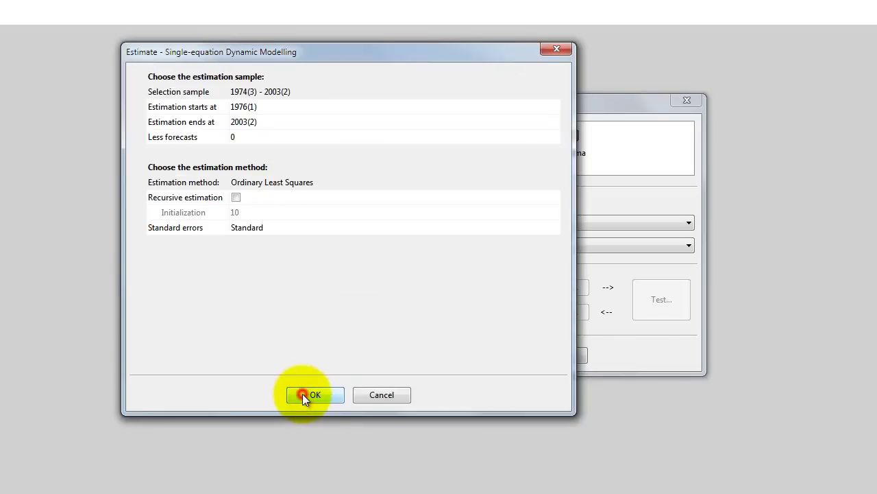
click(259, 106)
text(1974(3))
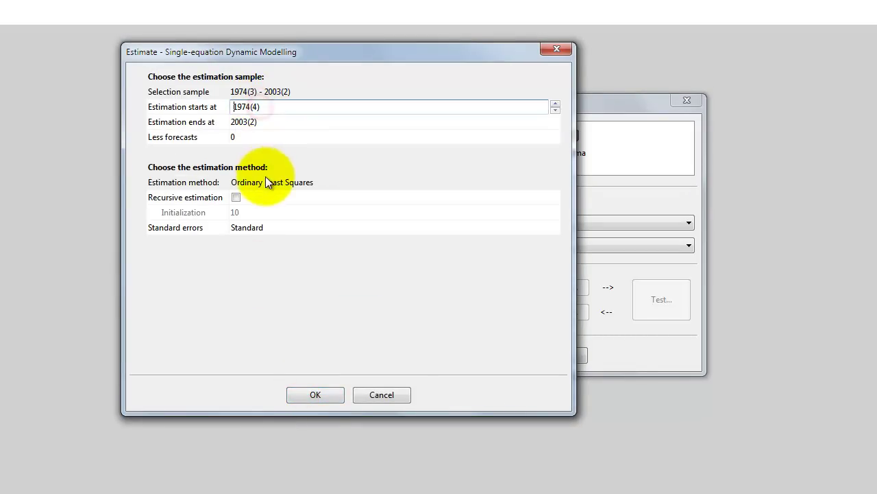
click(264, 107)
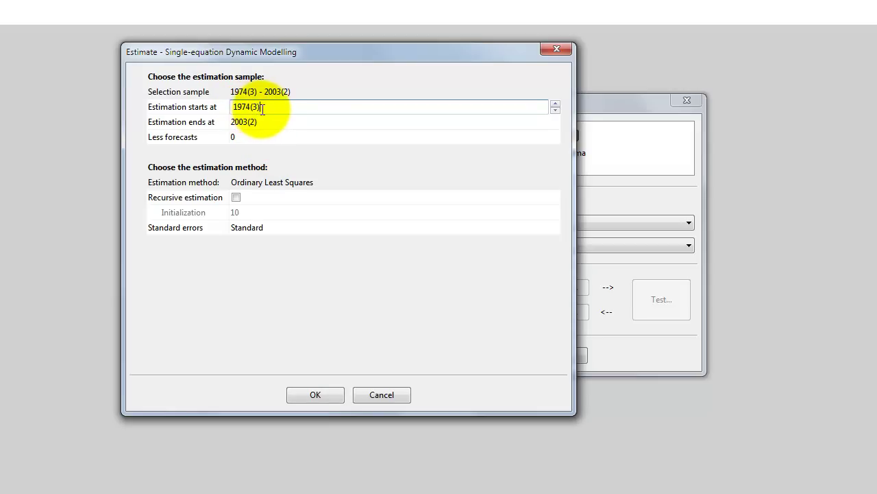
key(Return)
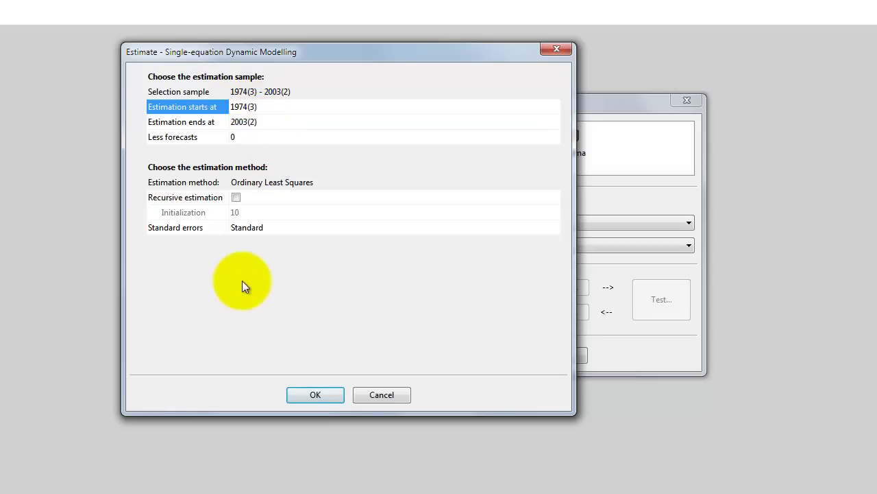
click(313, 393)
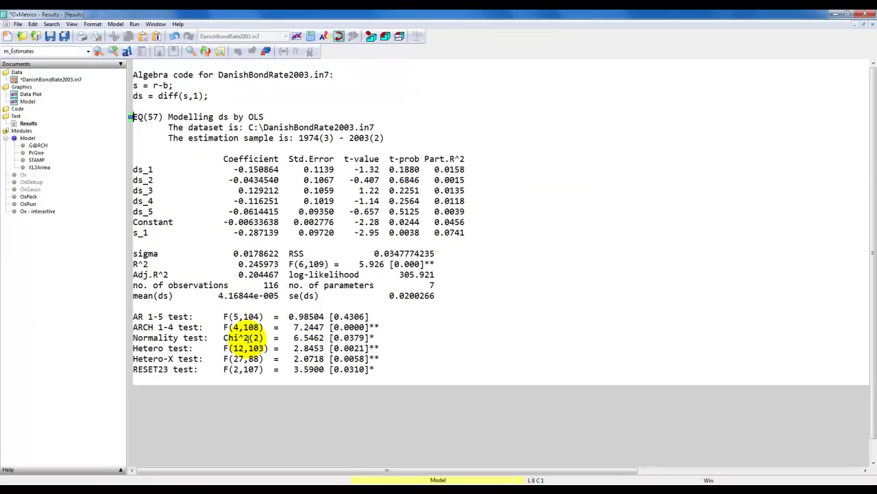
Check the AR 1-5 test and ds_4 t-value in the ds output, then reopen the PcGive model dialog
click(365, 316)
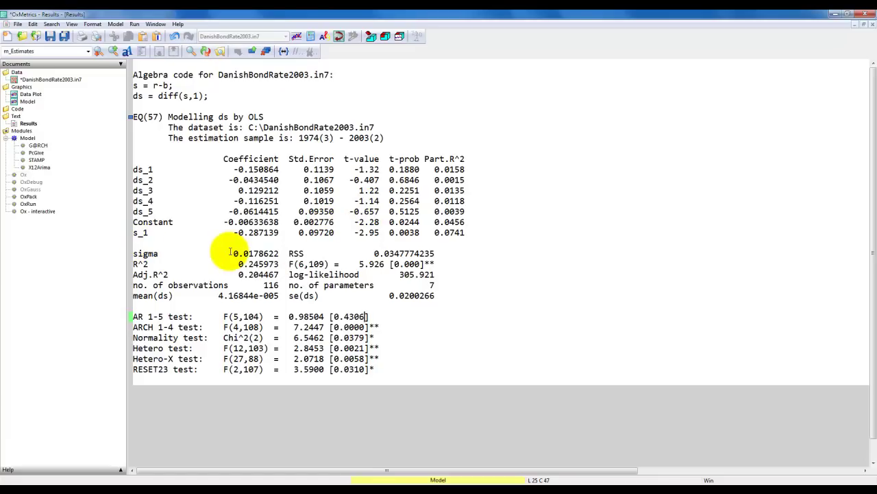
click(371, 200)
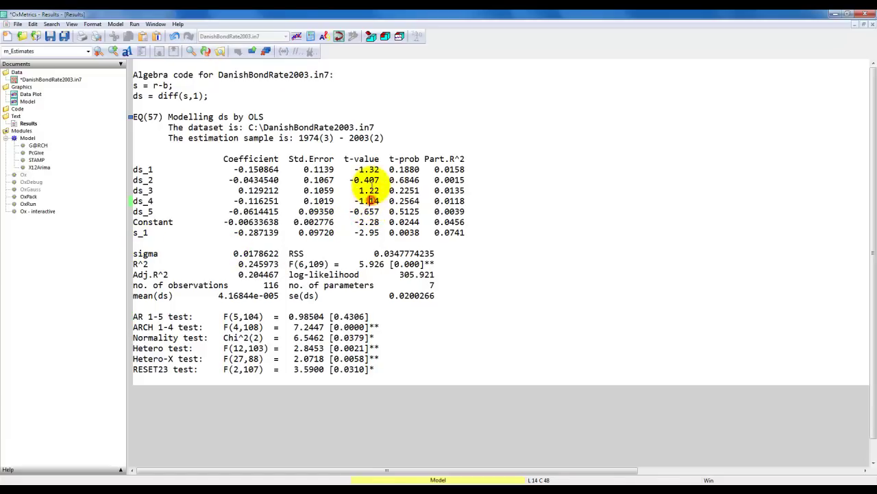
key(alt+y)
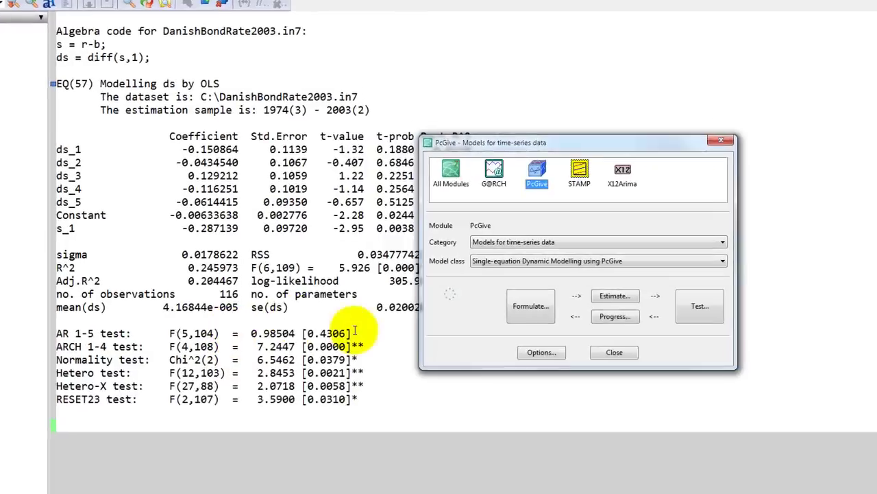
Drop ds_1, ds_2, ds_4 and ds_5, keeping constant, ds_3 and s_1, and re-estimate by OLS
key(Return)
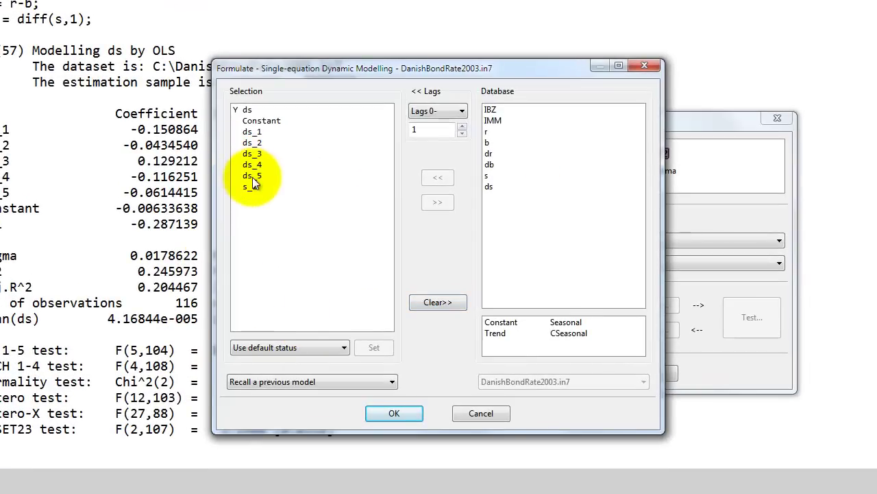
drag(253, 177, 253, 167)
double_click(252, 167)
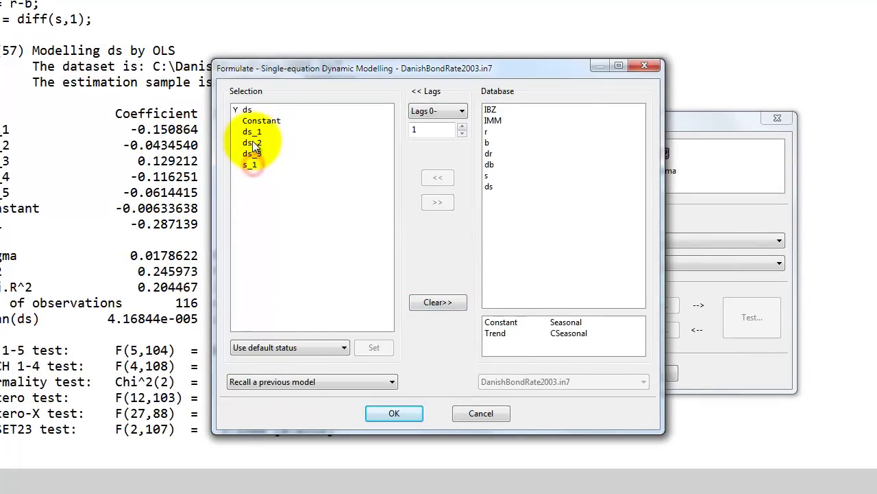
double_click(252, 131)
double_click(252, 131)
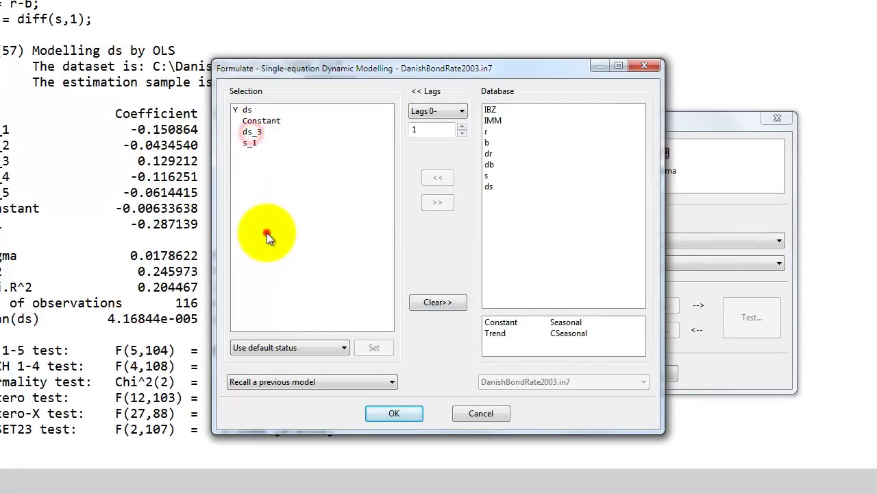
click(385, 411)
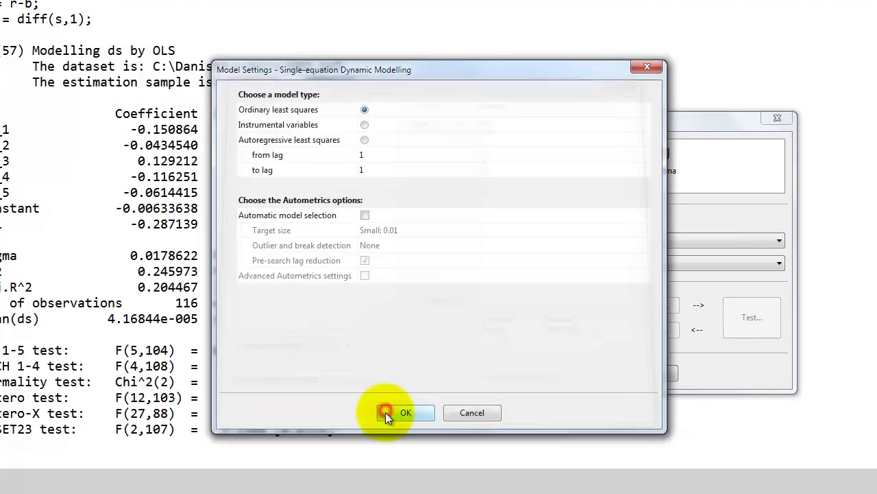
click(402, 412)
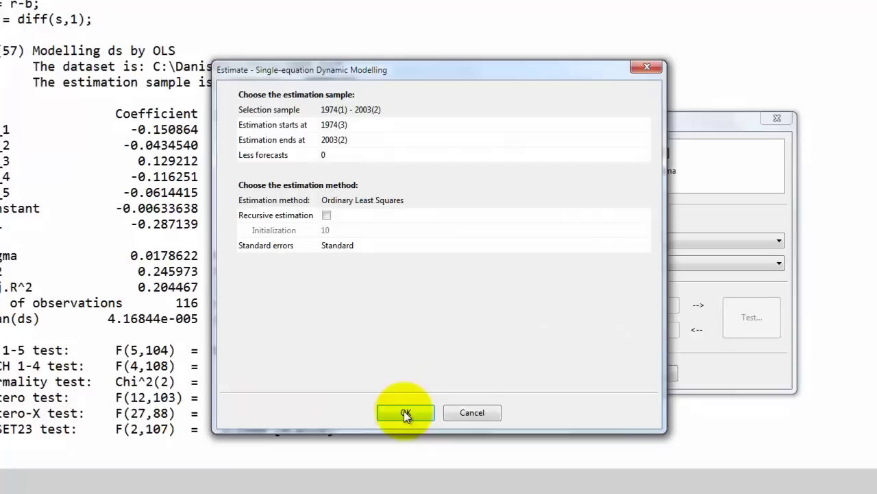
click(405, 412)
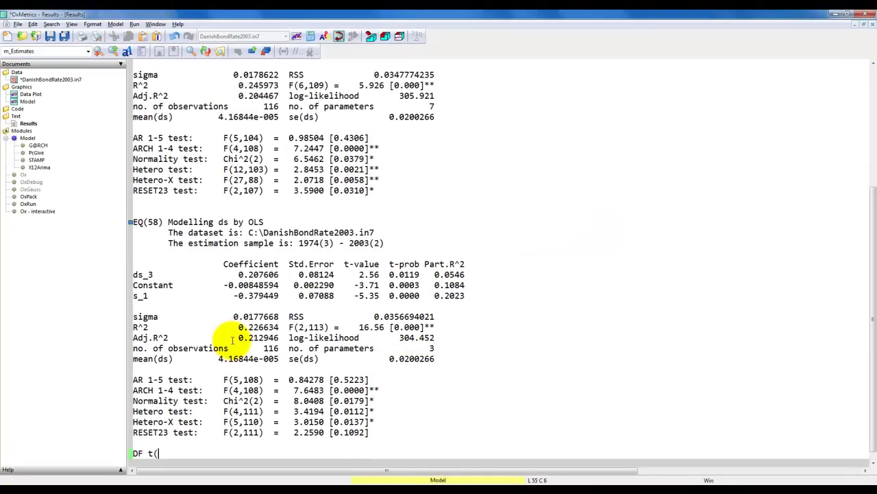
Complete the DF t(pi=0) line by pasting in the s_1 t-value -5.35
text(pi=0) =)
double_click(367, 296)
key(ctrl+c)
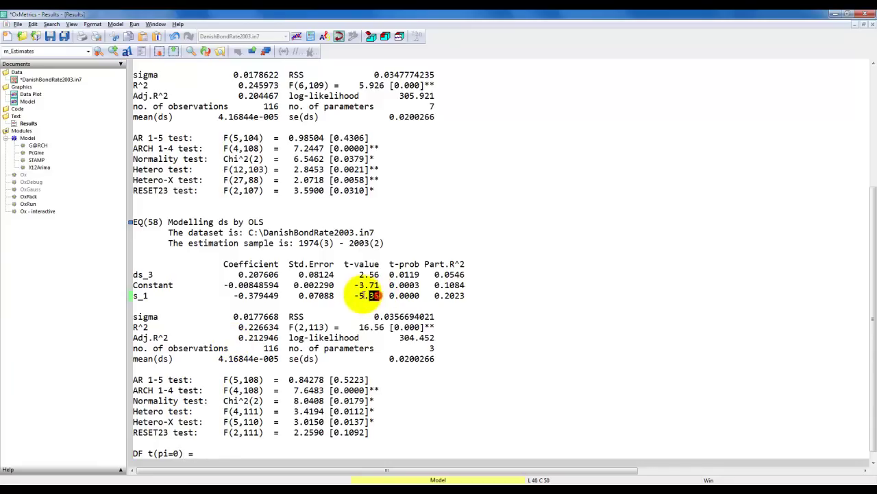
click(200, 453)
key(ctrl+v)
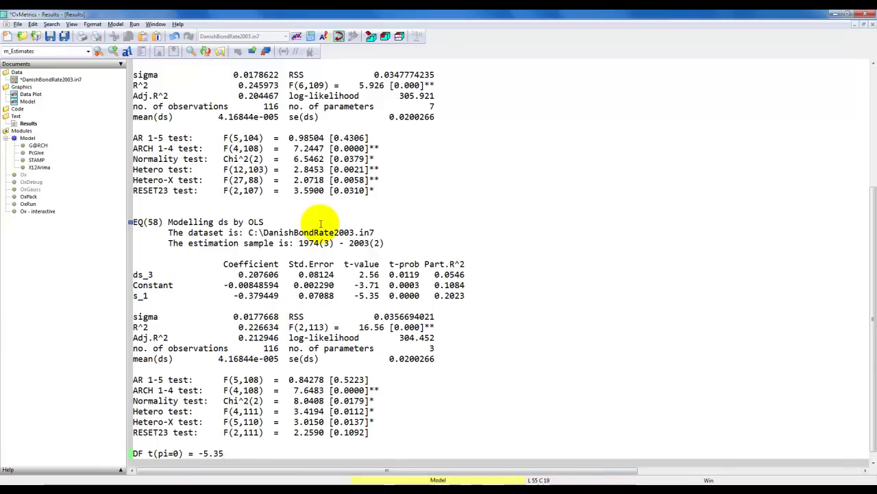
key(Return)
key(Return)
Note the 5% DF critical value with a constant, -2.86, for zero estimated cointegration parameters
text(5% critical value in the DF distribution with a constant = -2.86)
key(Return)
text(()
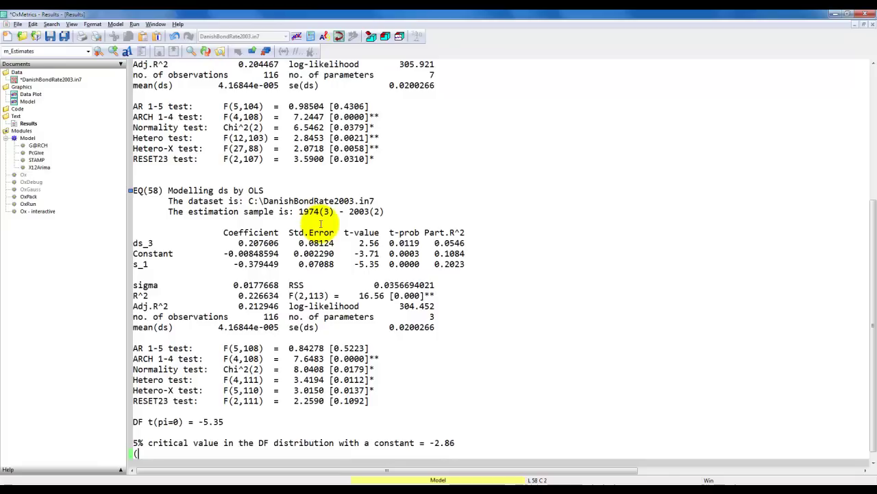
text(zero estimated cointegration parameters))
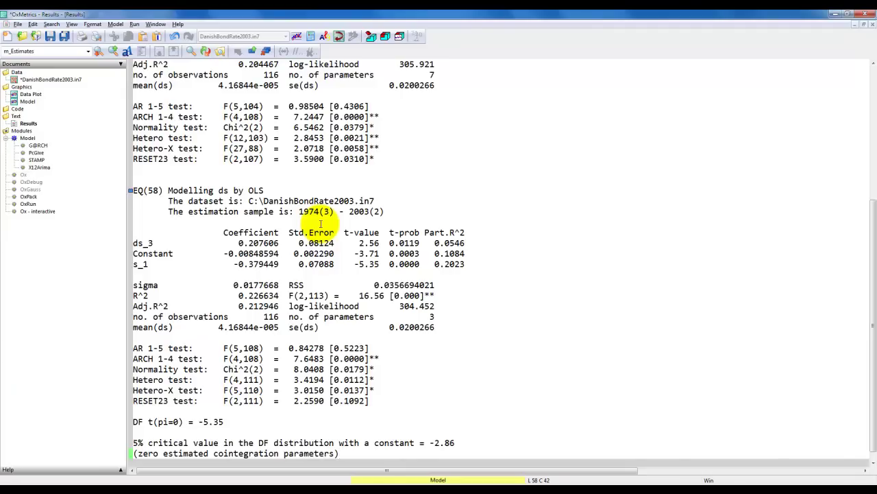
Write the conclusion: reject a unit root in the spread, i.e. no-cointegration between the rates
key(Return)
key(Return)
text(---> )
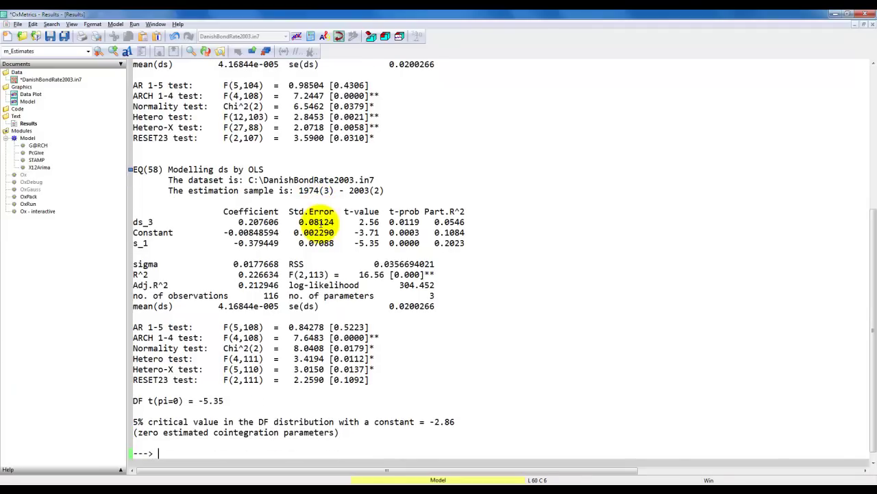
text(Reject the null of a unit root in the spr)
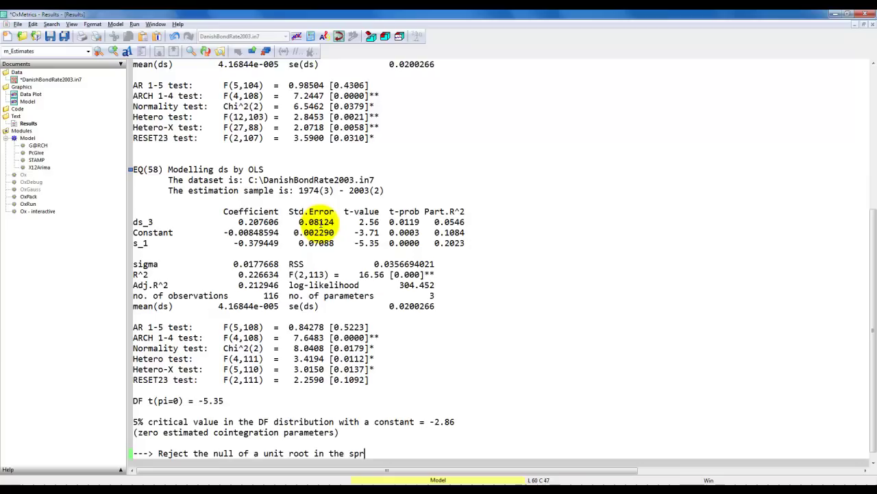
text(ead,)
key(Return)
text(i.e. )
text(reject to-cointegration between the intereste)
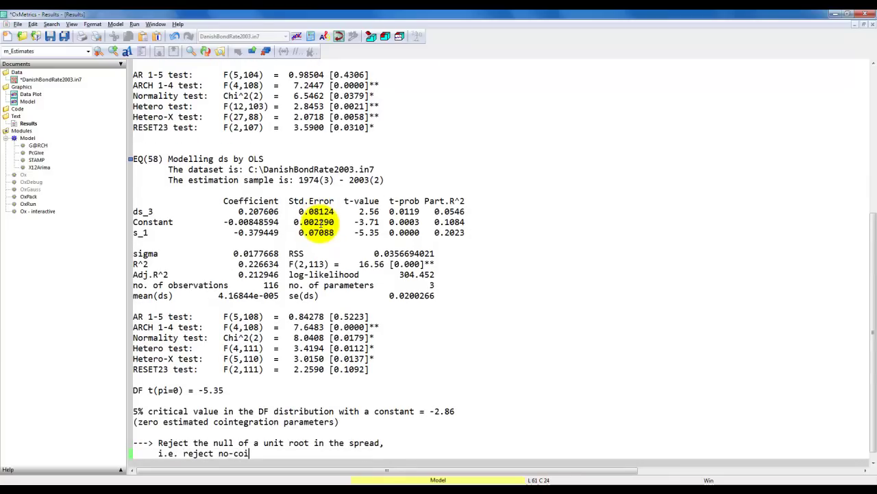
key(BackSpace)
text(rates.)
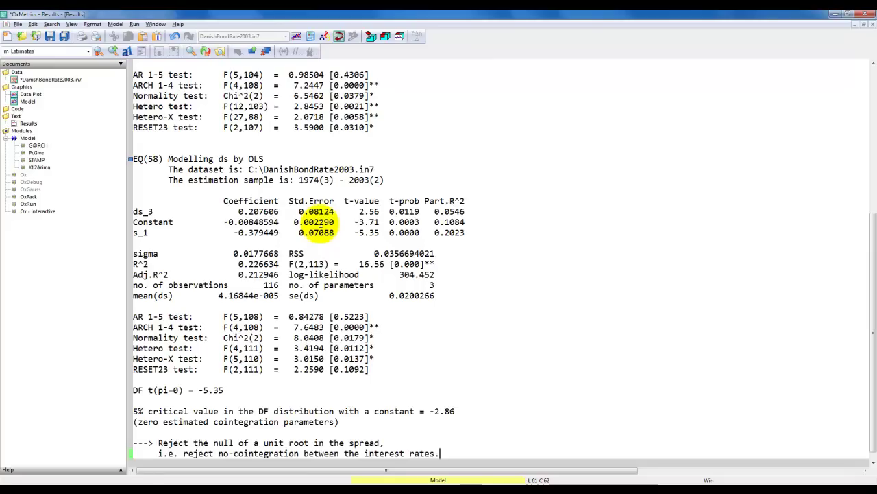
key(Return)
key(Return)
key(Return)
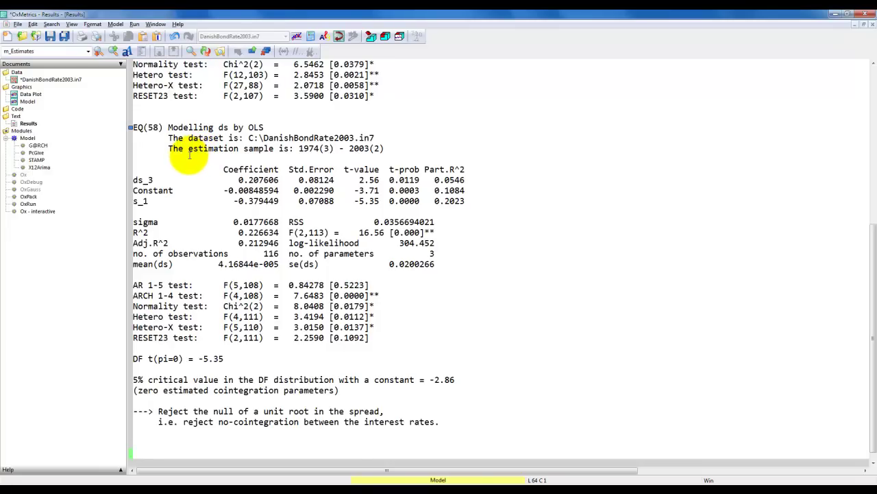
Regress r on a constant and b with lag length 0 by OLS
key(alt+y)
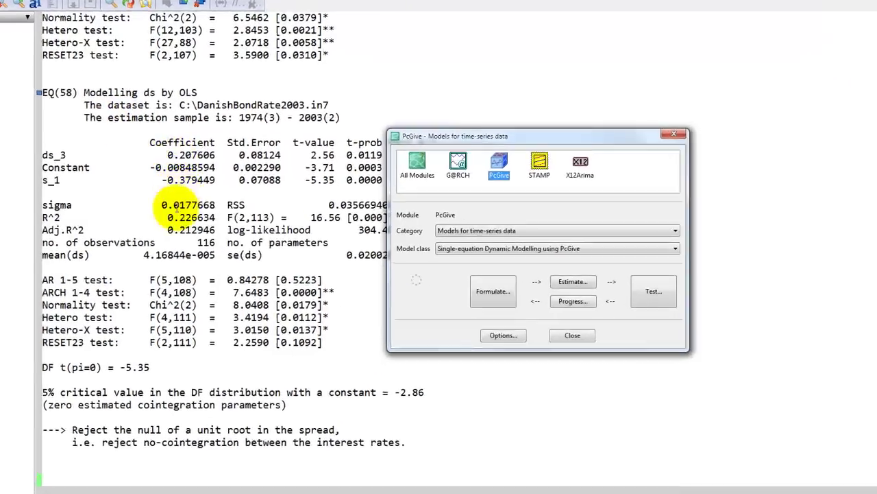
click(452, 286)
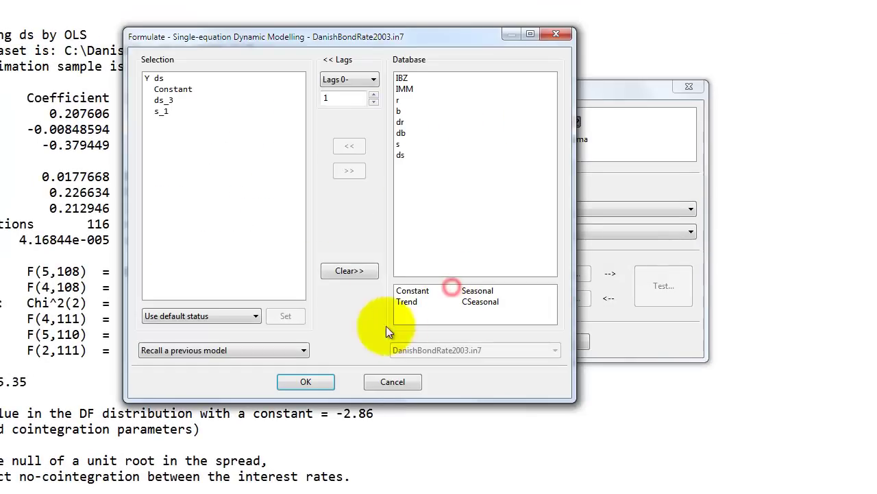
click(344, 270)
click(374, 101)
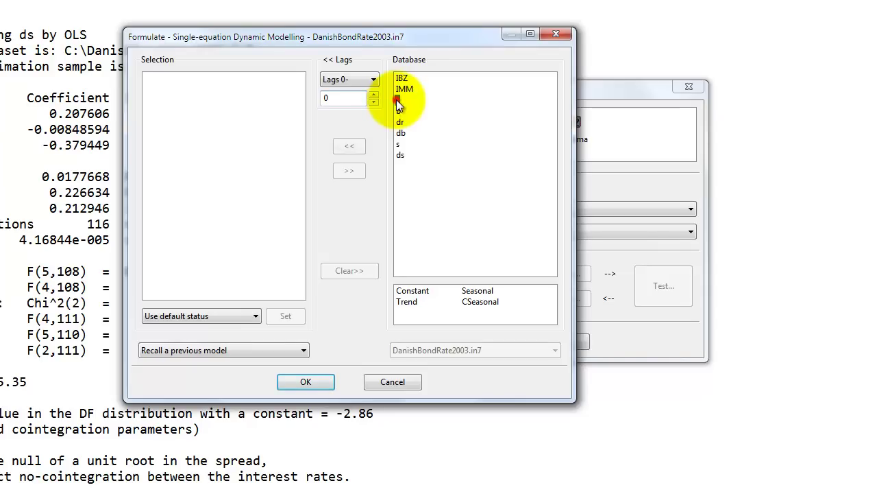
double_click(396, 100)
double_click(397, 111)
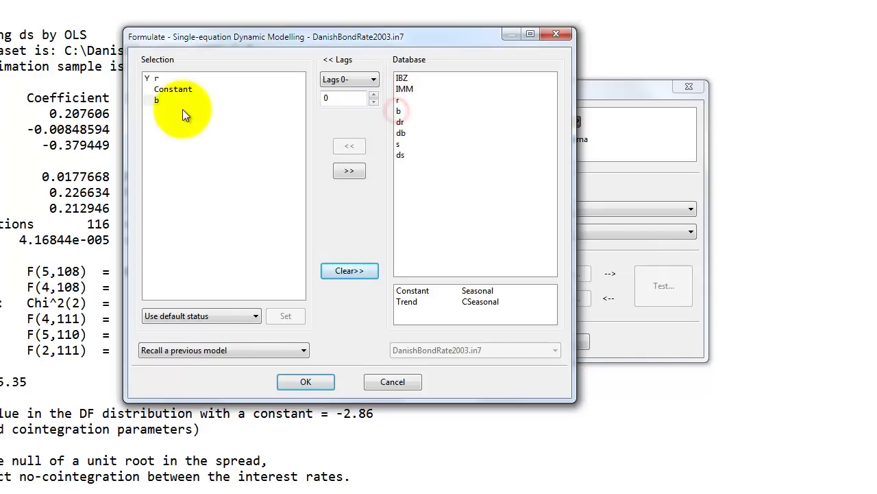
click(313, 380)
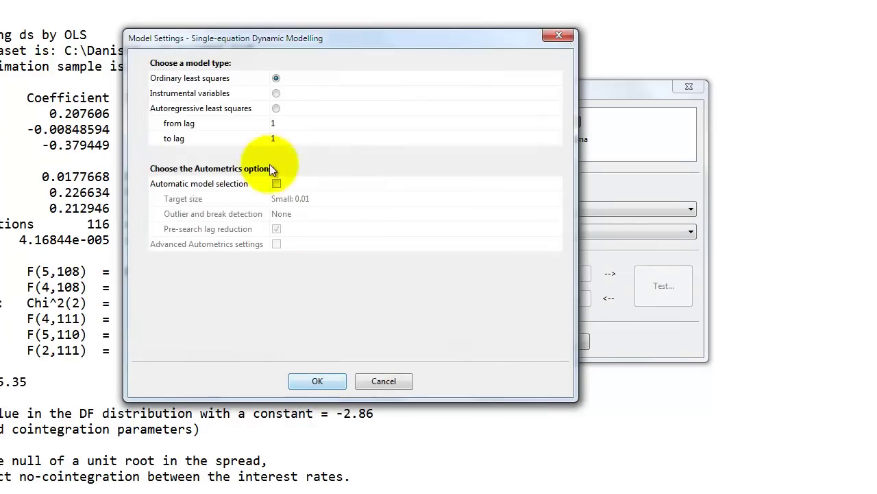
click(315, 384)
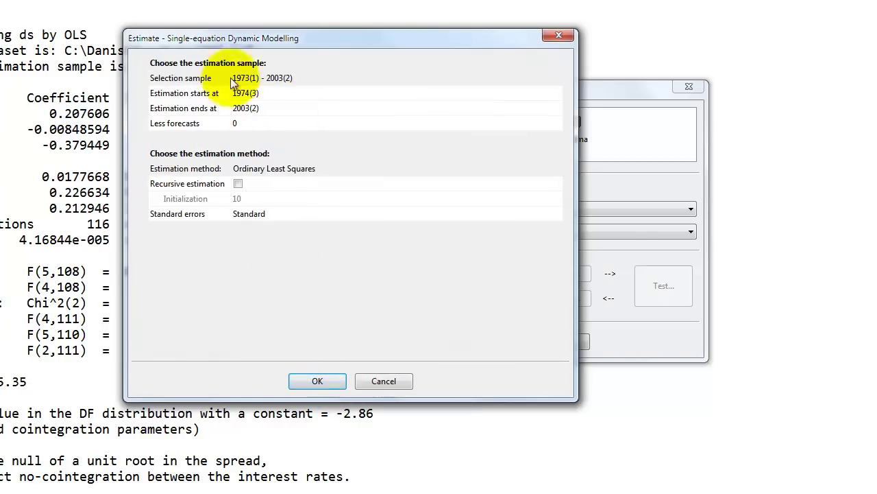
click(325, 382)
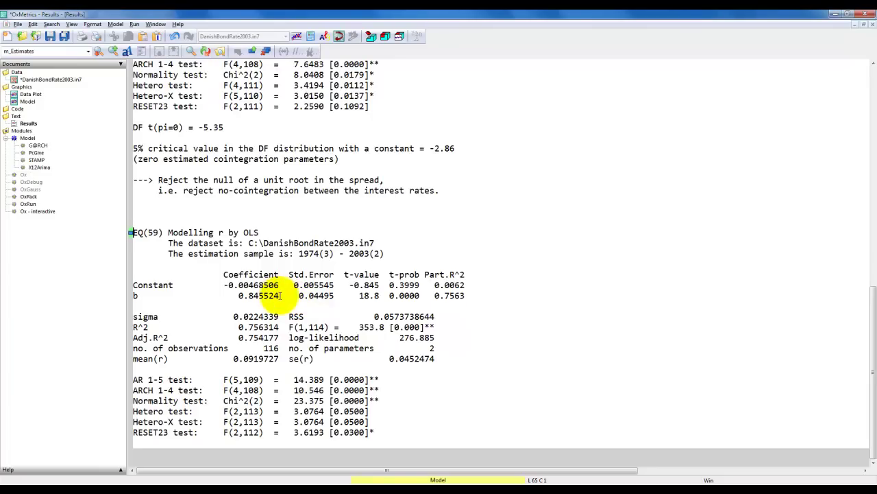
Highlight the b coefficient 0.845524, jump to the end of Results and bring up the Test menu
drag(279, 295, 239, 296)
click(139, 296)
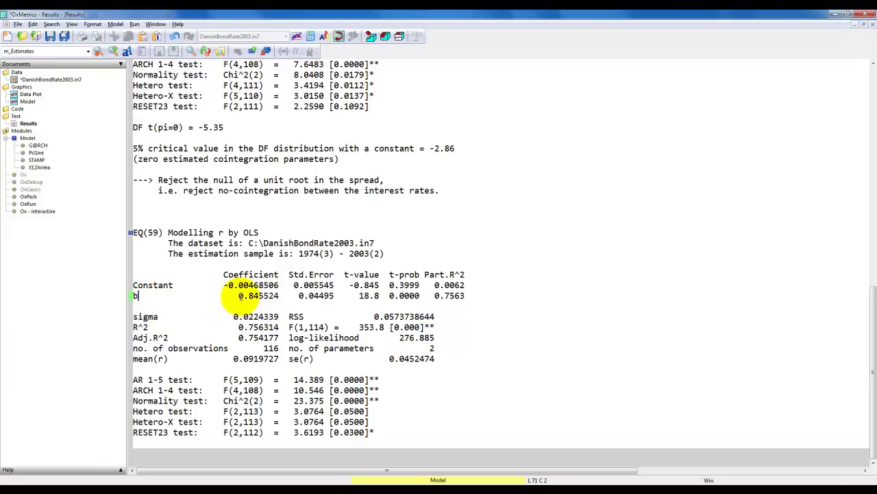
double_click(259, 296)
click(259, 306)
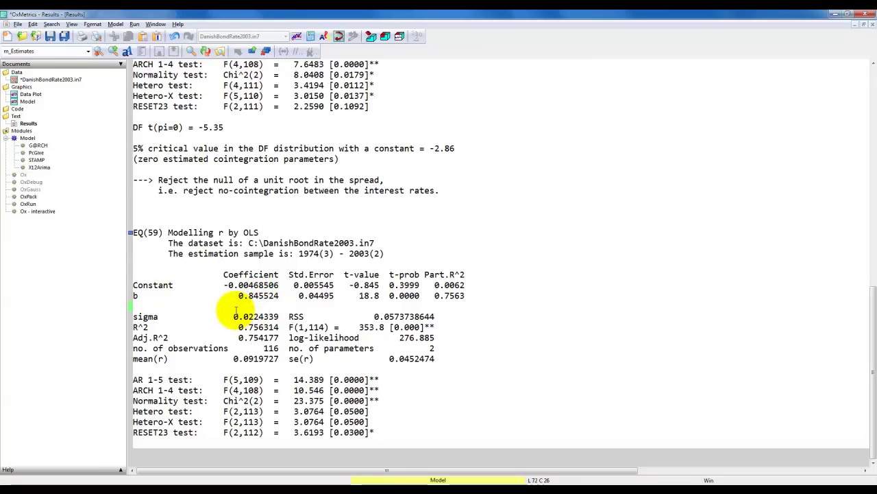
key(ctrl+End)
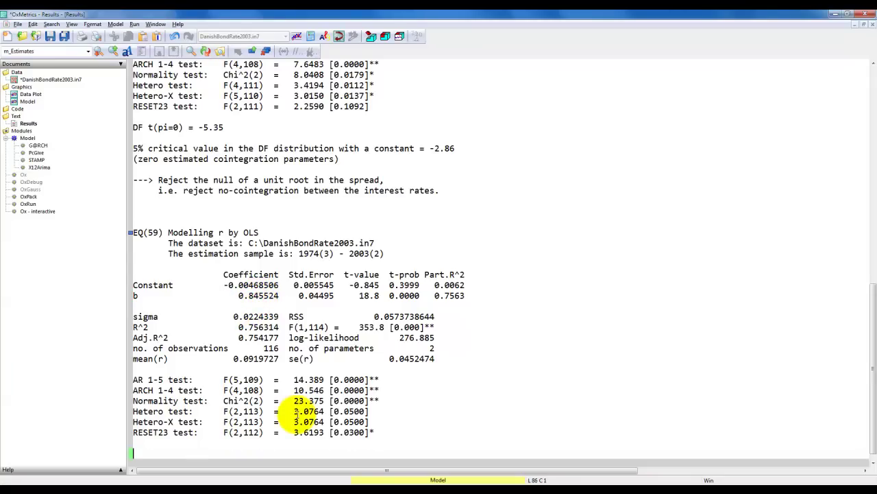
key(alt+t)
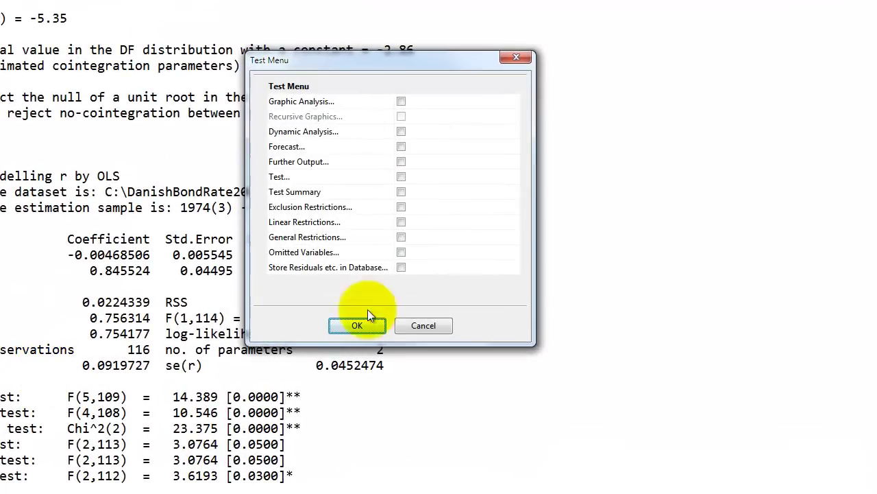
Store the r-on-b residuals as 'residuals' in the database and enter dresiduals = diff(residuals,1); in Algebra
click(401, 266)
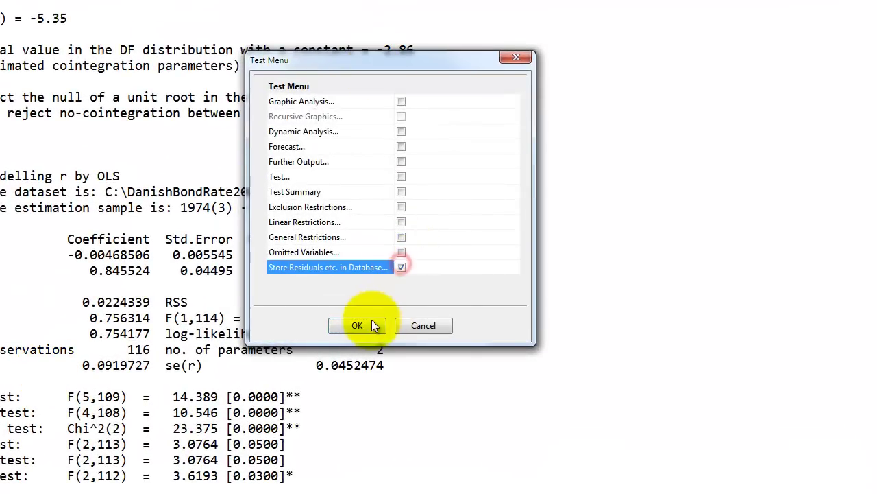
click(369, 327)
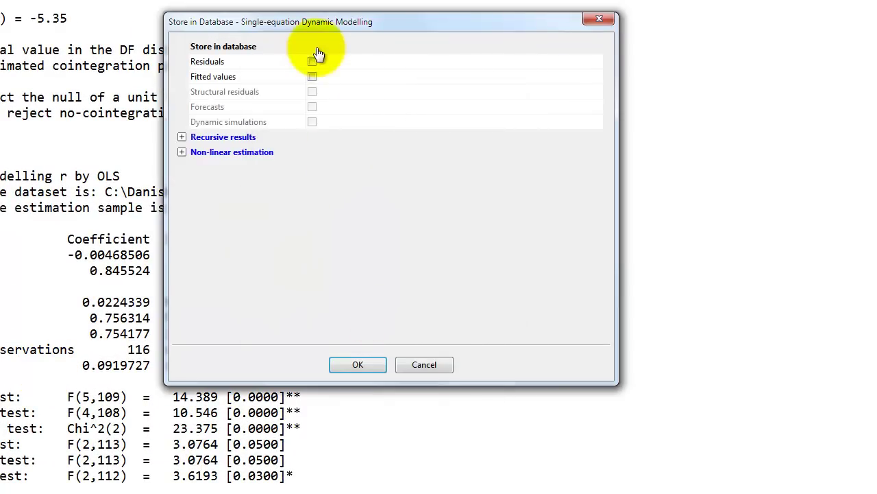
click(313, 61)
click(347, 367)
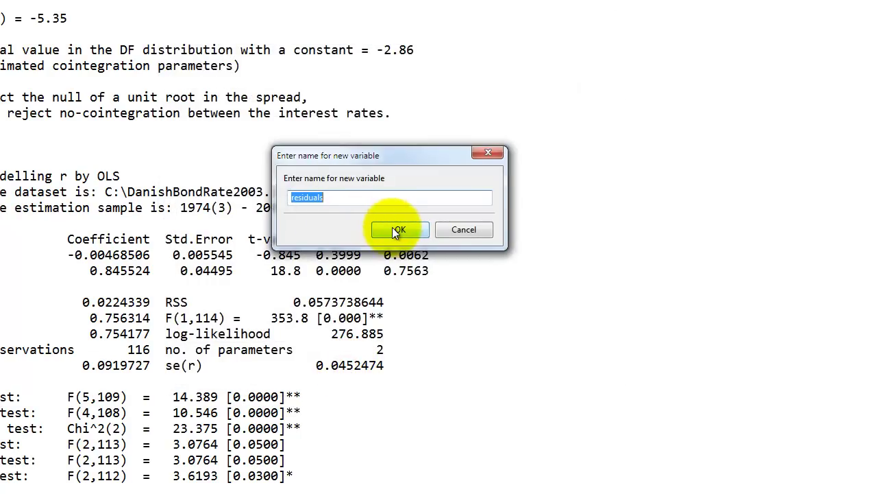
click(393, 229)
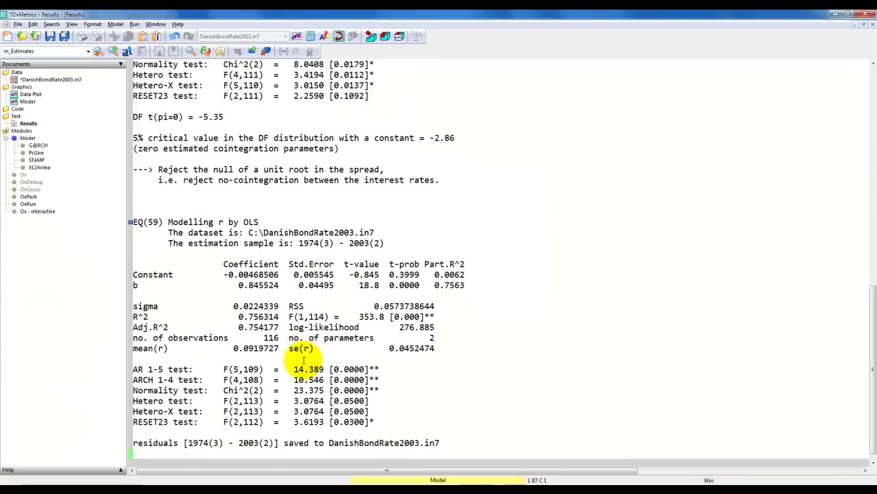
key(alt+a)
text(dresiduals = diff(residuals,1);)
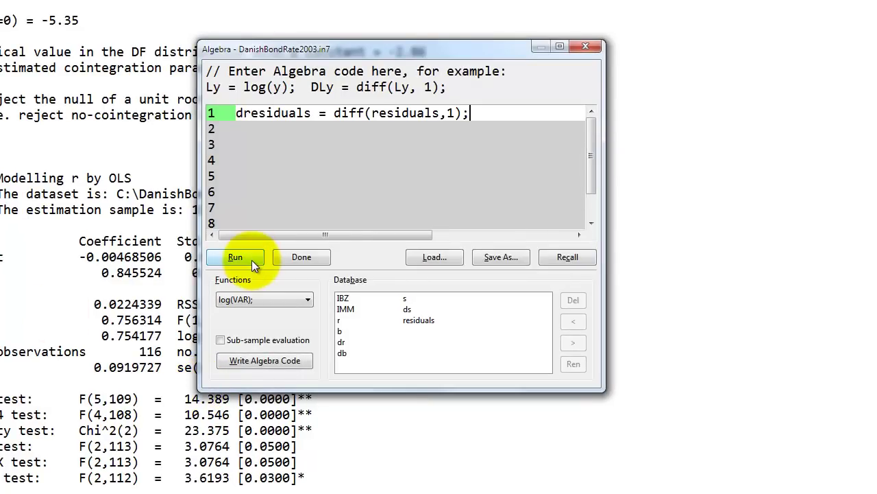
Run the dresiduals code, plot residuals as a new graph panel, and return to Results
click(235, 257)
click(302, 257)
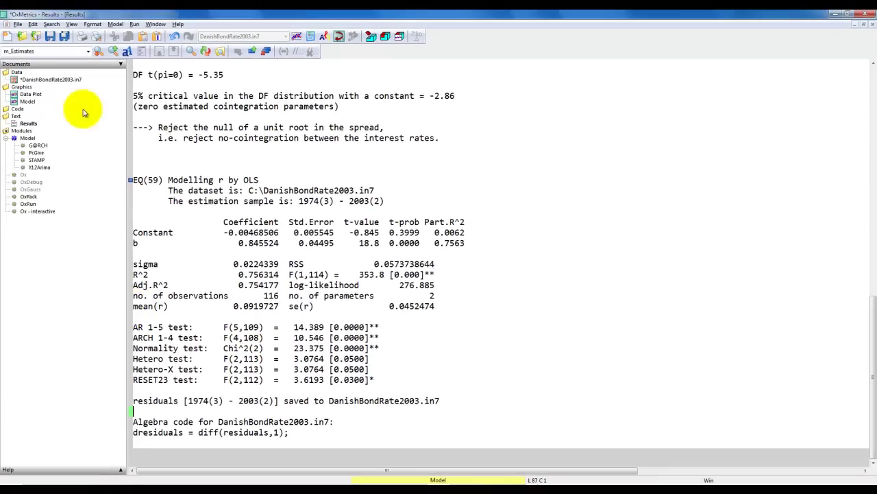
double_click(68, 79)
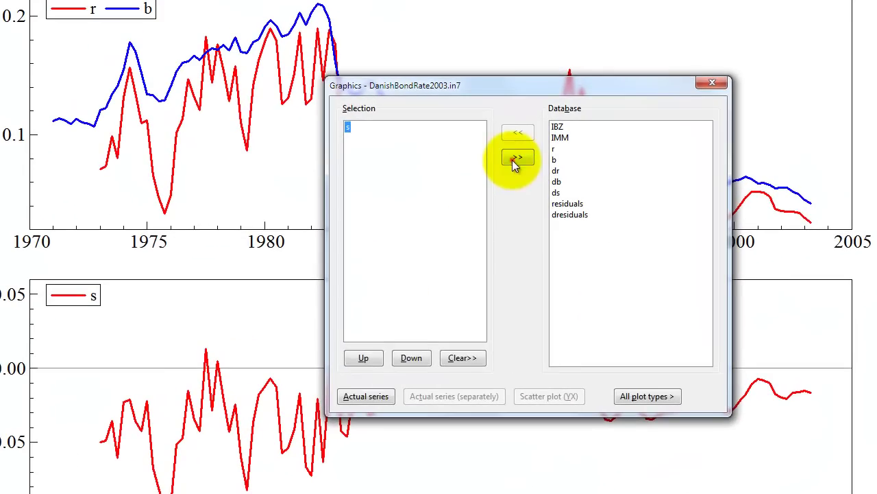
click(518, 157)
double_click(561, 217)
click(363, 396)
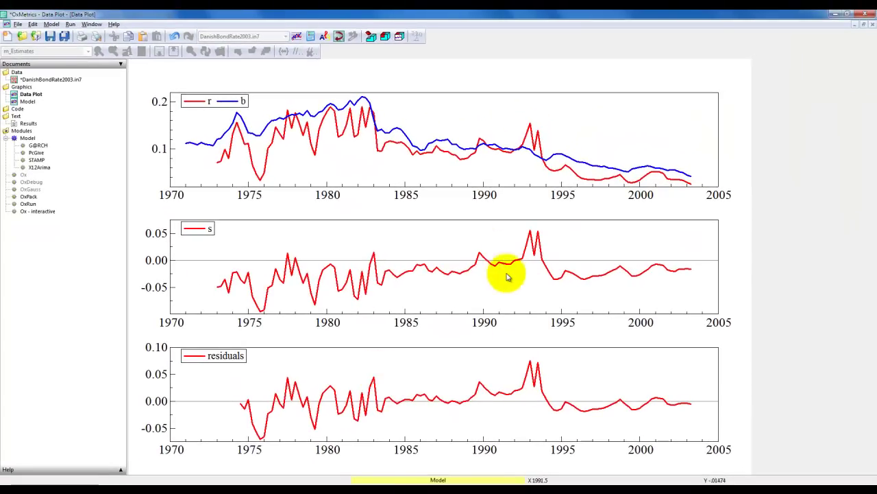
click(457, 417)
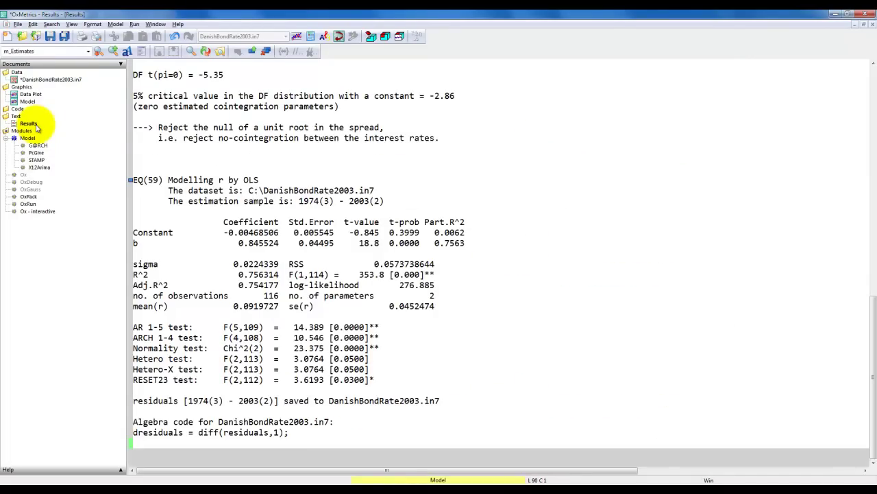
Start a new model with dresiduals as dependent variable and its lags 1 to 5
double_click(27, 138)
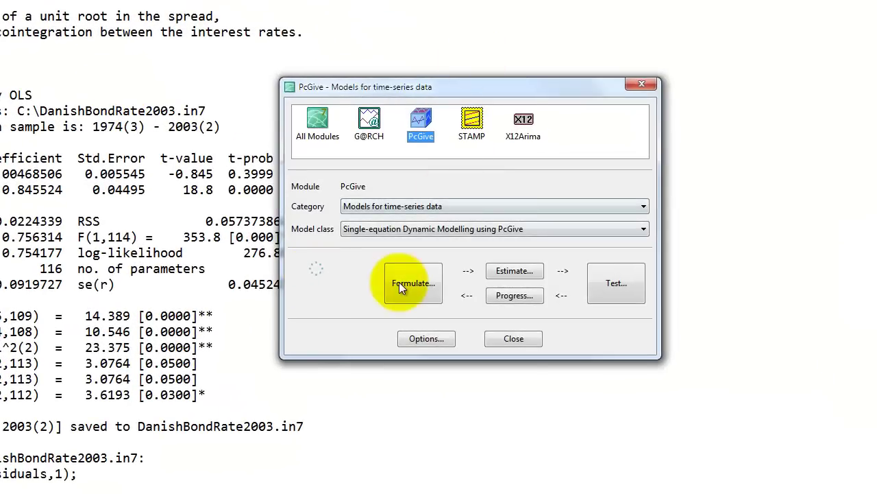
click(402, 288)
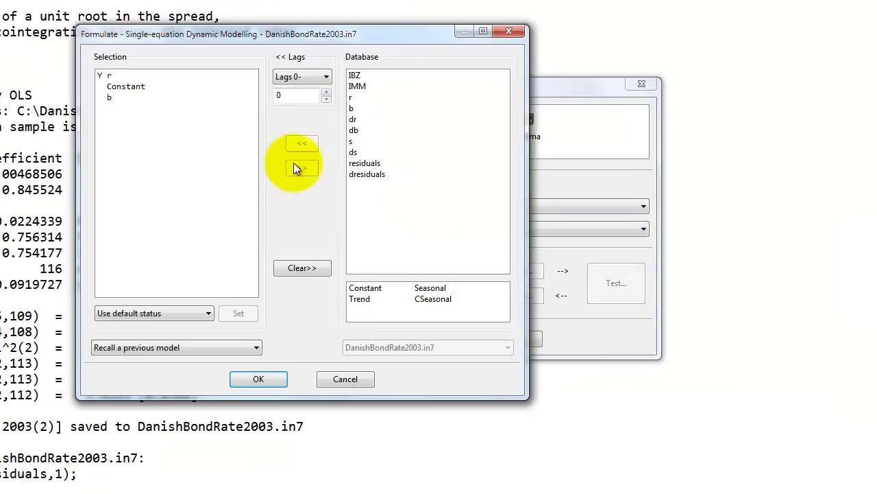
click(312, 267)
click(326, 92)
click(327, 91)
click(326, 91)
click(358, 173)
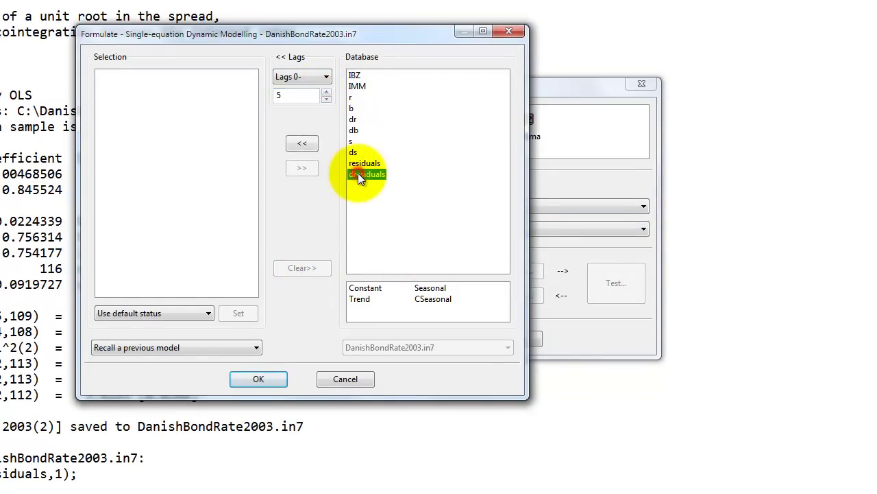
double_click(358, 174)
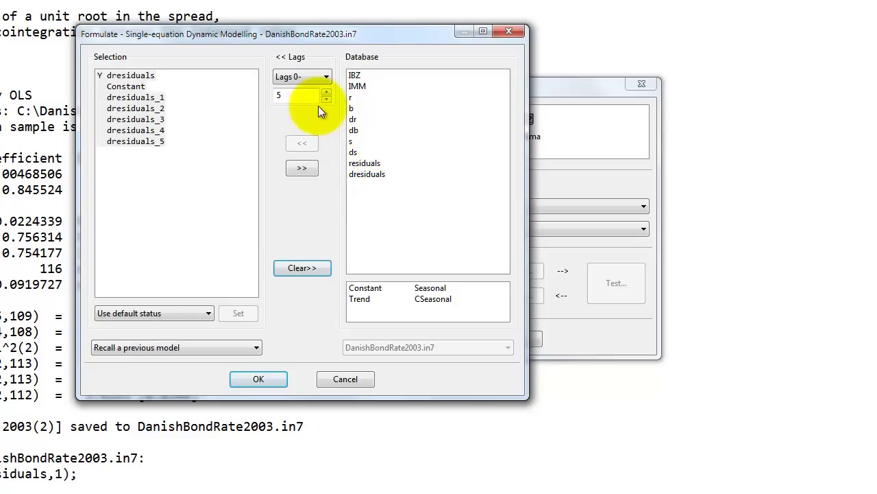
Add residuals_1 as a regressor and remove current residuals and the Constant
click(327, 100)
double_click(364, 163)
double_click(144, 152)
click(180, 198)
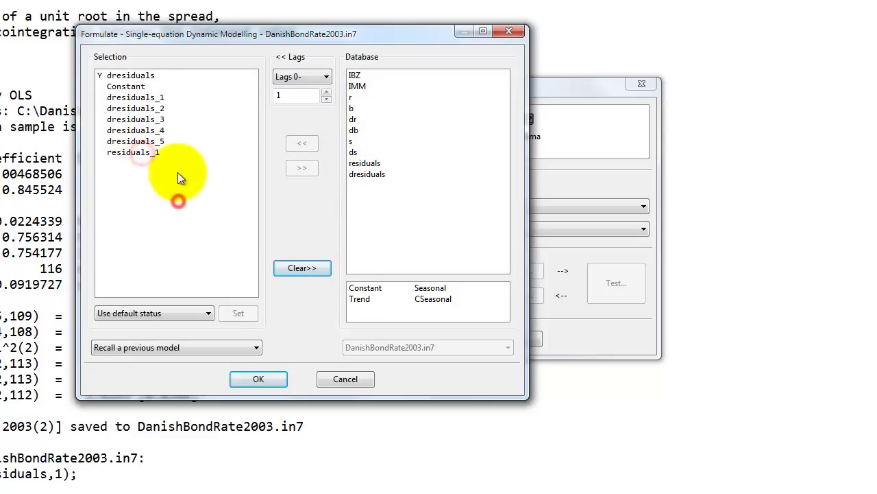
double_click(130, 87)
Accept the formulation and settings and estimate EQ(60) by OLS from 1976(1)
click(258, 380)
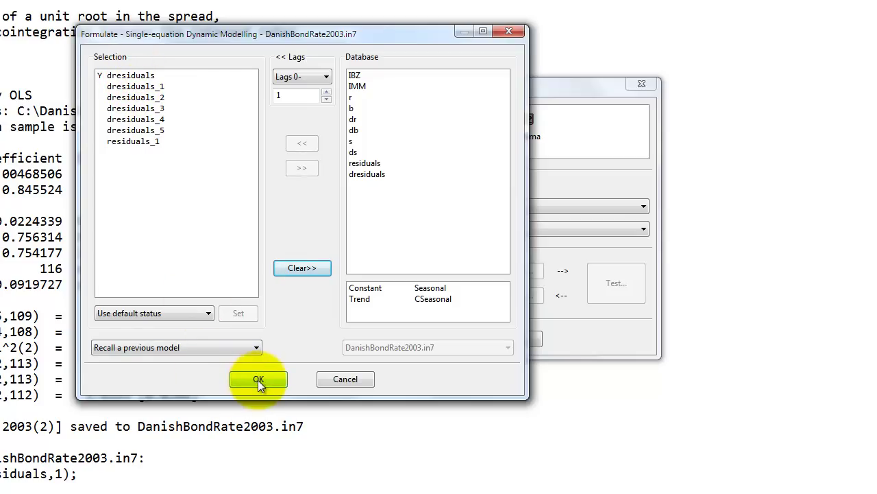
click(257, 379)
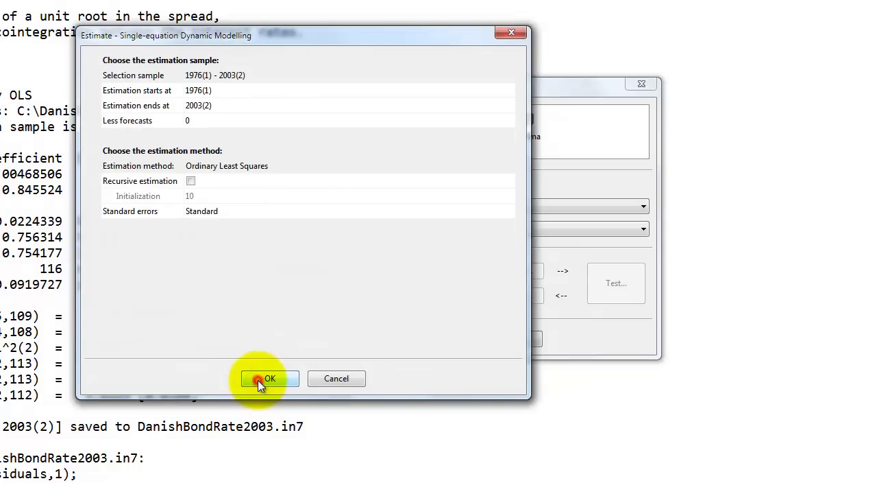
click(220, 90)
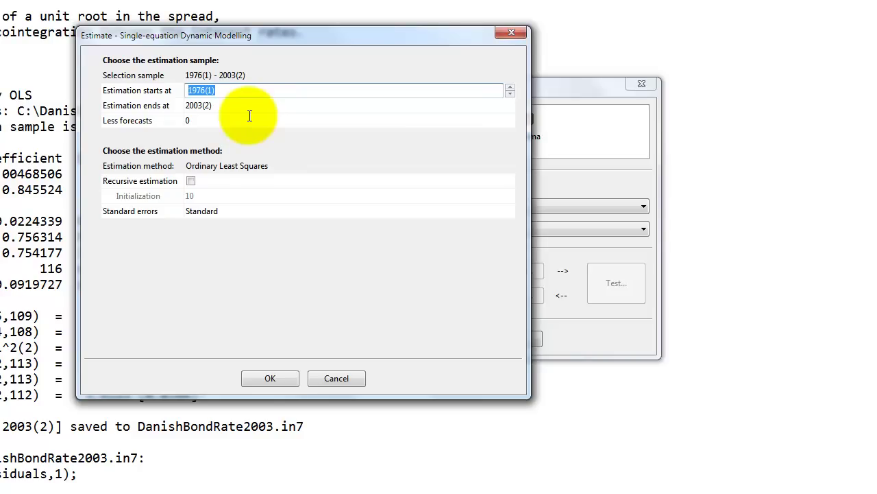
click(264, 378)
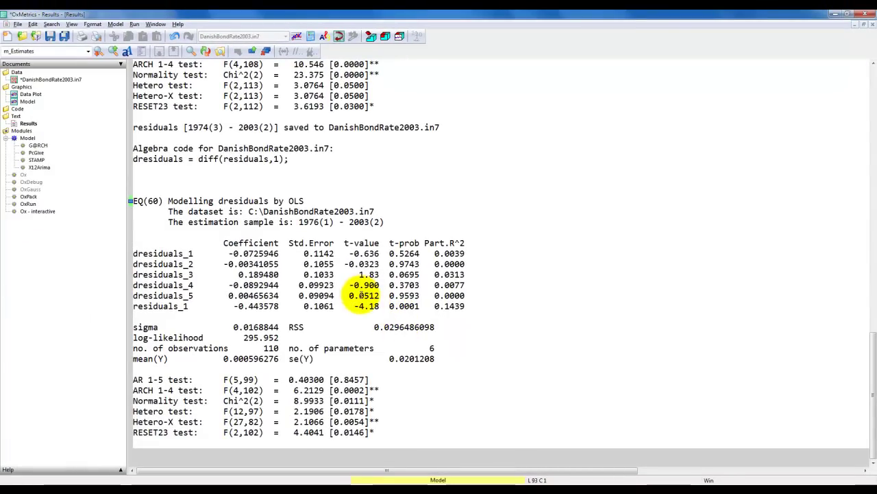
Check the dresiduals_3 t-value of 1.83 and add a new line below the test results
click(366, 274)
click(137, 451)
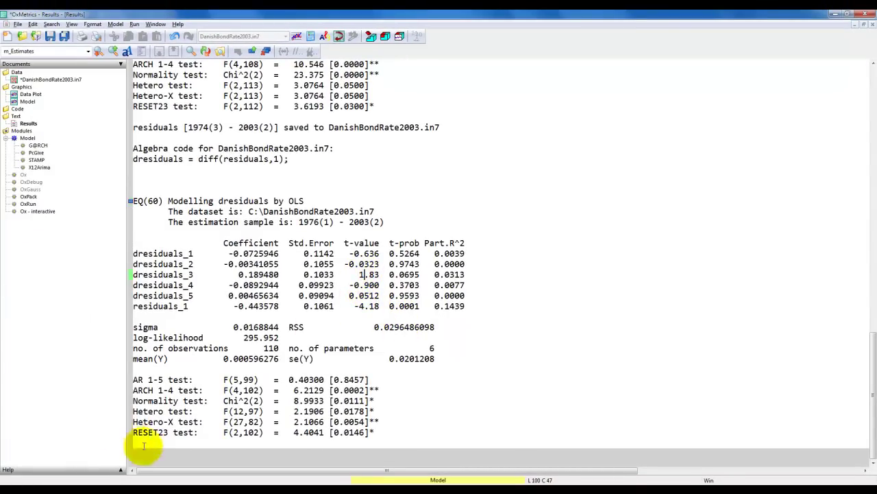
key(Return)
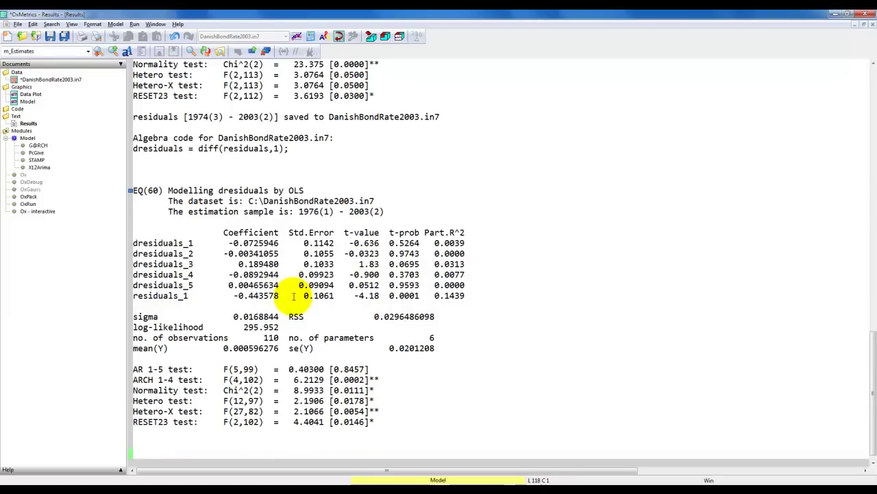
Drop dresiduals_1, _2, _4 and _5 and re-estimate by OLS, giving EQ(61)
key(alt+y)
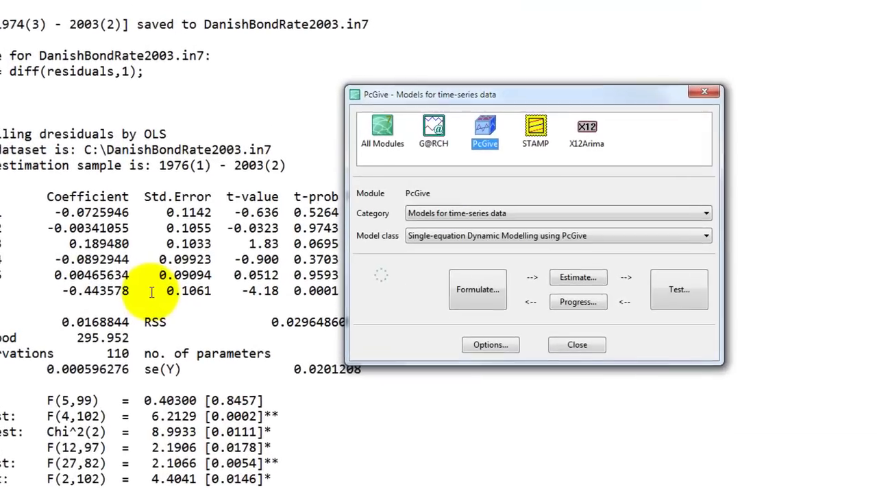
click(480, 295)
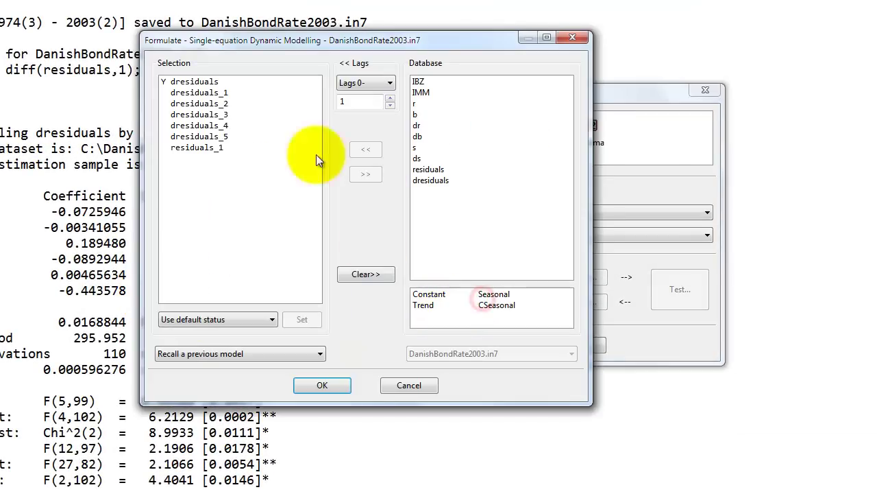
double_click(229, 135)
double_click(224, 126)
double_click(228, 93)
double_click(229, 92)
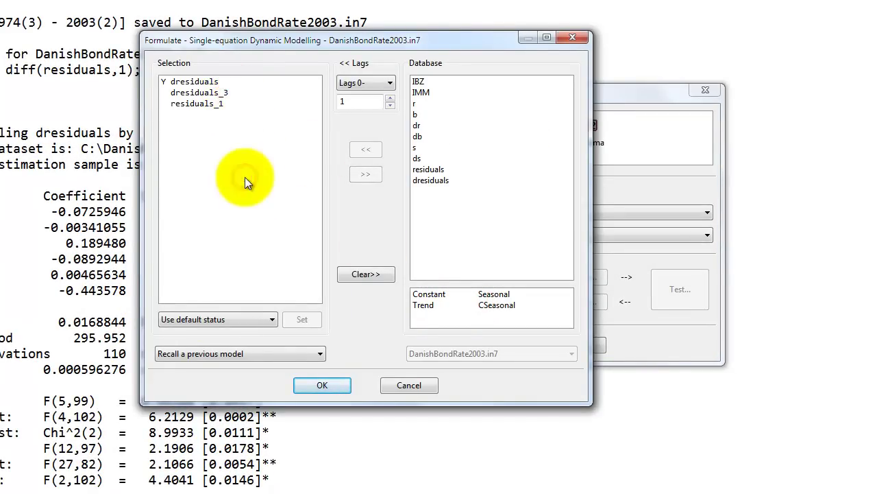
click(307, 383)
click(316, 383)
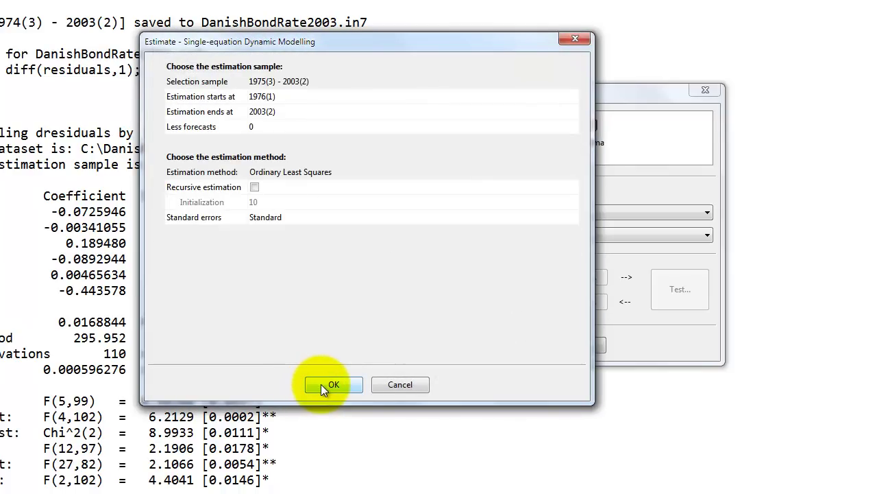
click(320, 384)
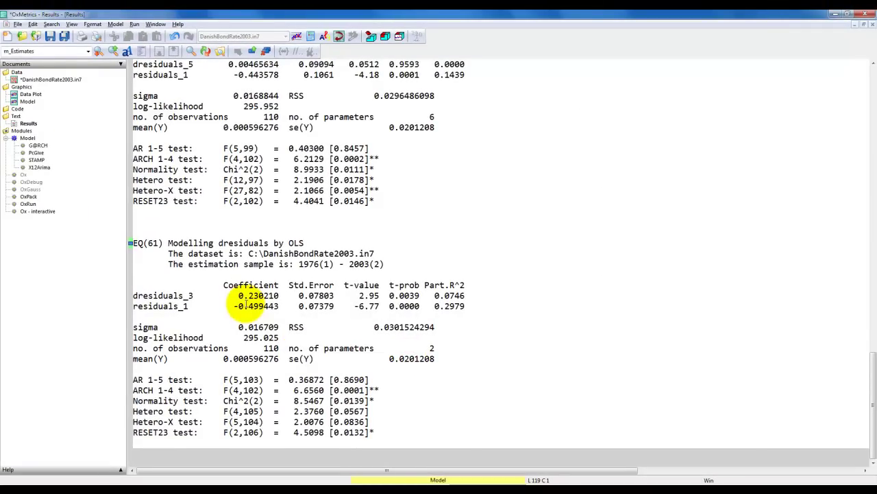
Write 'DF t(' and paste the residuals_1 t-value -6.77 as the DF statistic
click(129, 444)
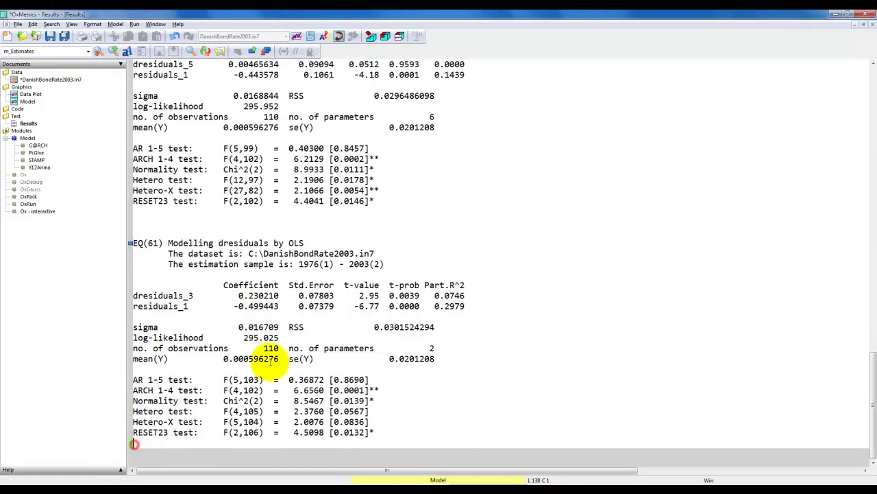
key(Return)
text(DF t(pi=0) =)
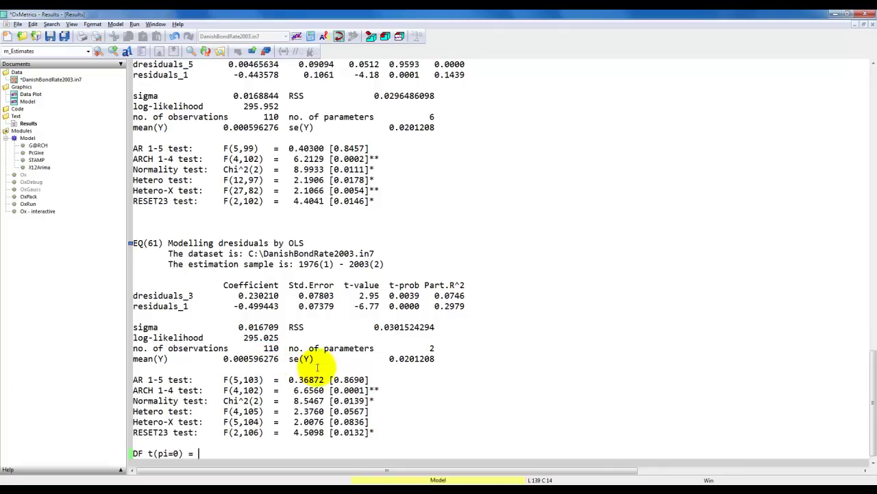
double_click(359, 306)
key(ctrl+c)
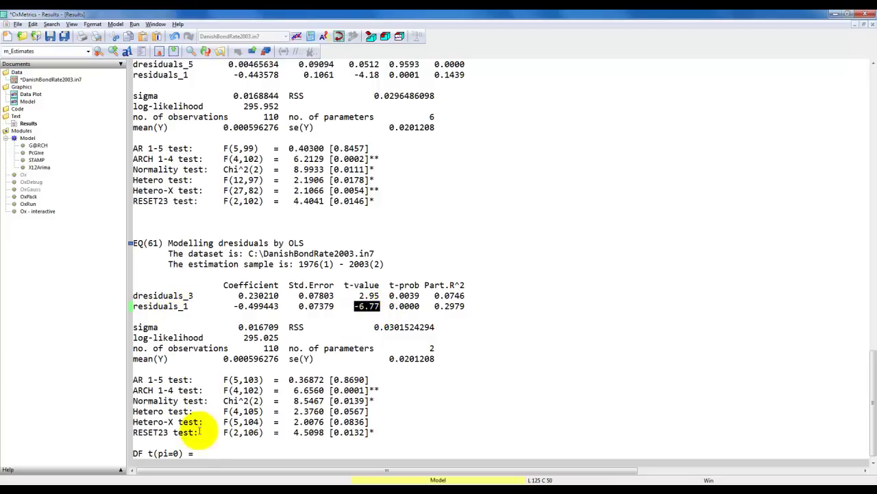
click(197, 453)
key(ctrl+v)
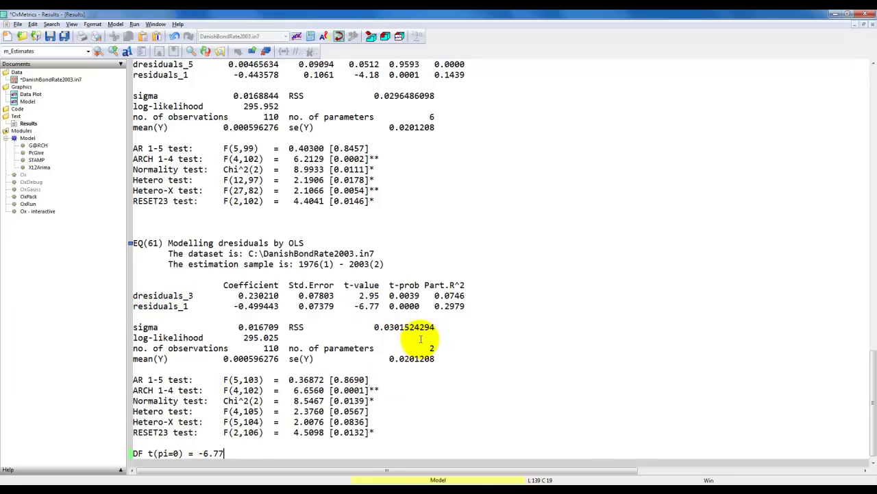
key(Return)
key(Return)
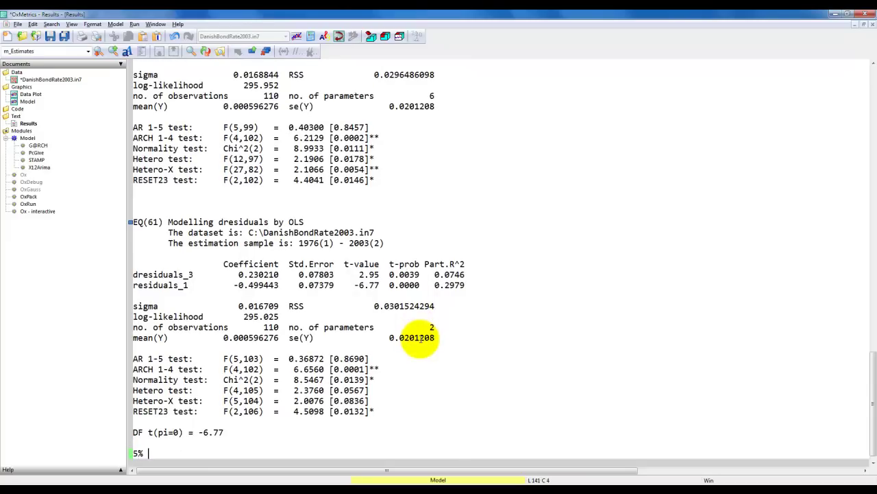
Note the 5% DF critical value -3.34 and the conclusion rejecting no-cointegration
text(5% critical value in the DF distribution with a constant)
key(Return)
text(and one estimated cointegration parameter = -3)
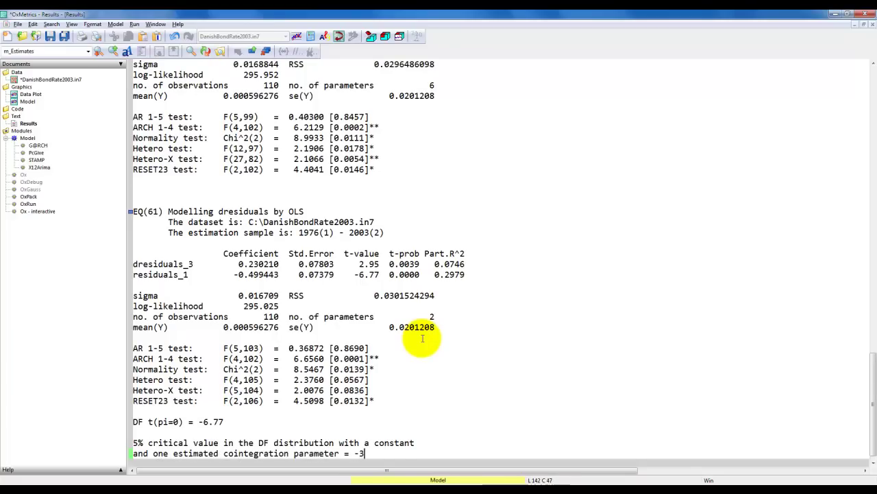
text(.34)
key(Return)
key(Return)
text(--)
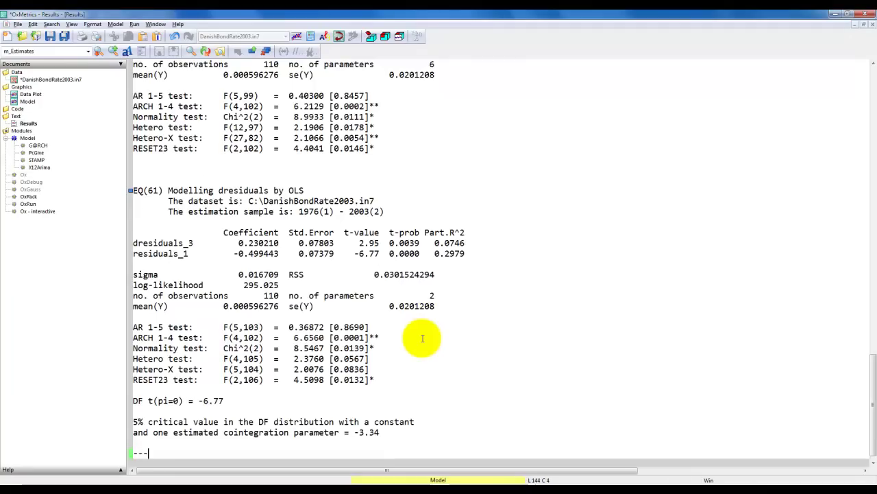
text(-> Reject the null of a unit root in the)
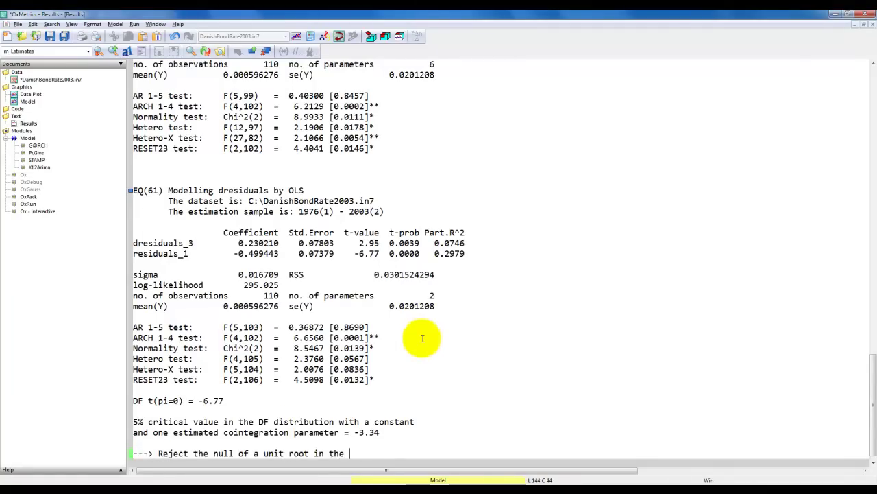
text( estimated residuals,)
key(Return)
text(i.e. reject the null of no-cointegration.)
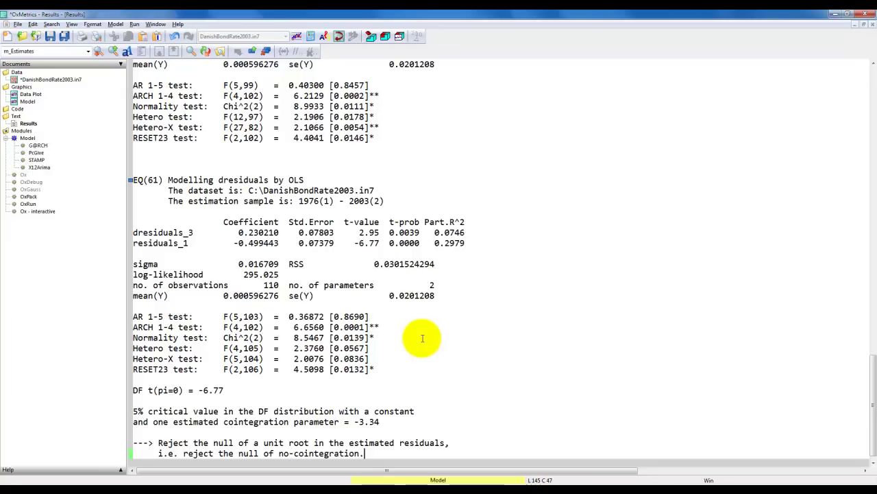
key(Return)
key(Return)
key(Return)
key(Return)
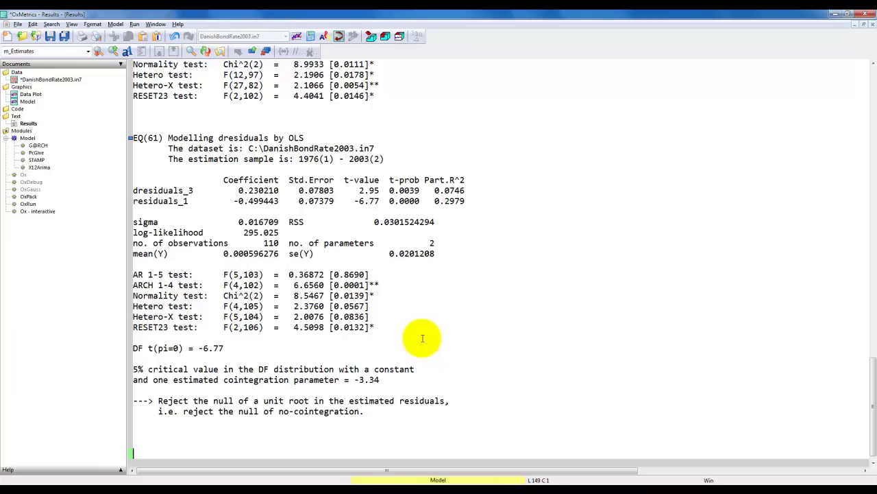
Formulate dr on five lags of dr, db with five lags, a constant and s_1
key(alt+y)
click(519, 290)
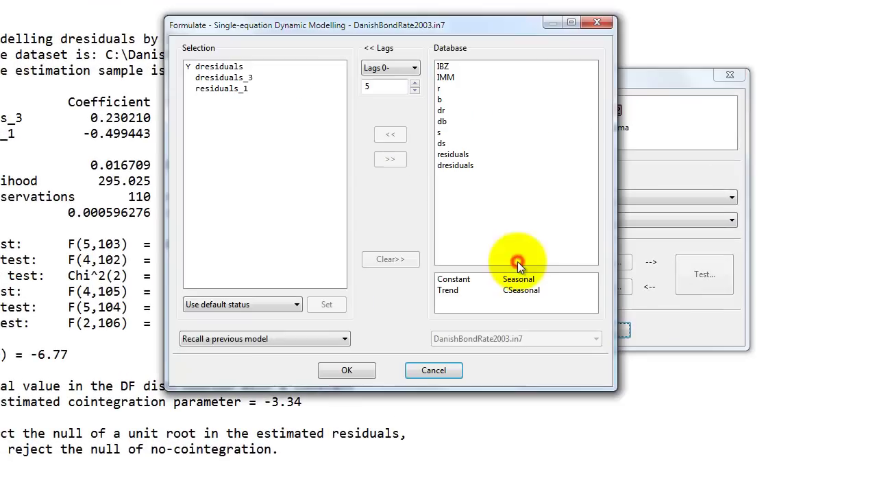
click(405, 261)
click(442, 114)
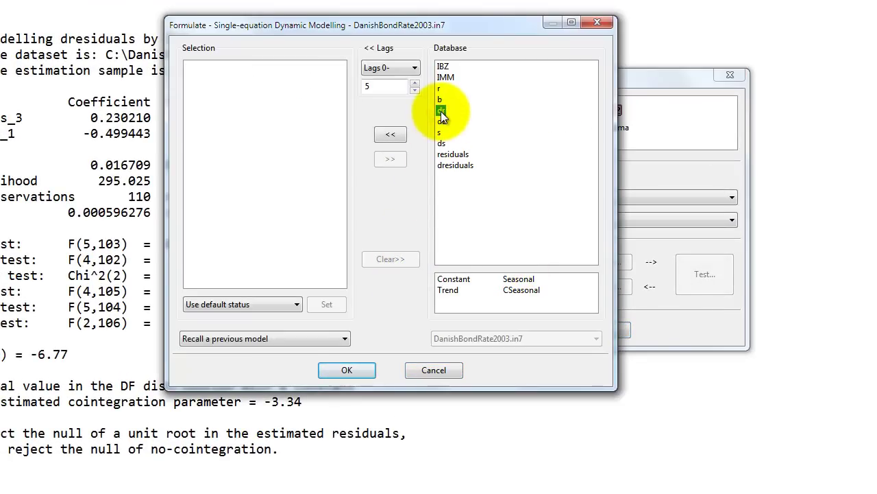
double_click(442, 112)
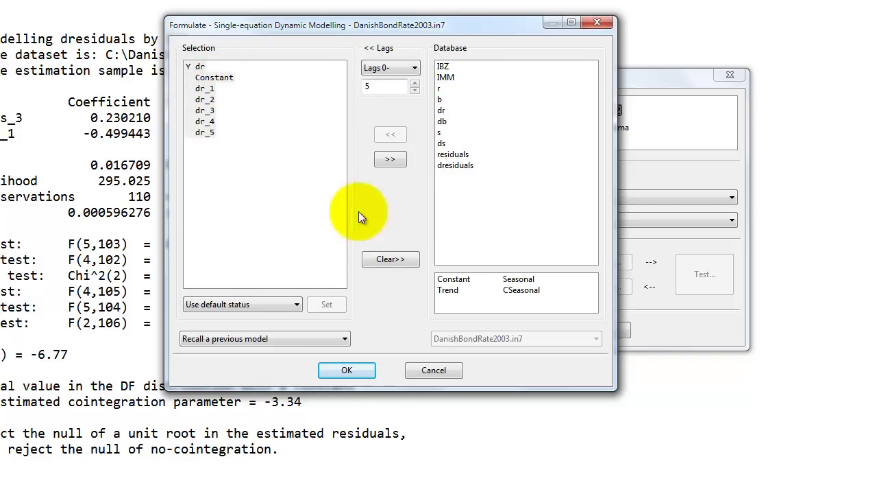
double_click(447, 120)
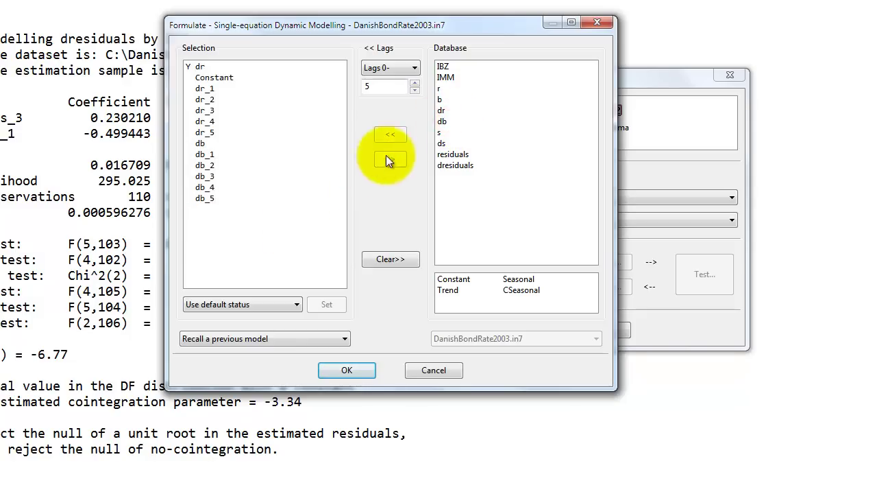
click(414, 89)
click(440, 133)
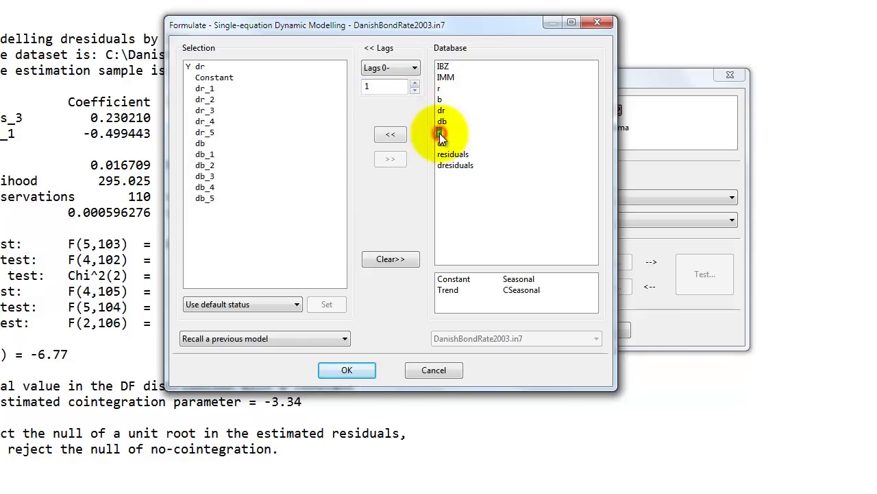
double_click(439, 133)
double_click(200, 211)
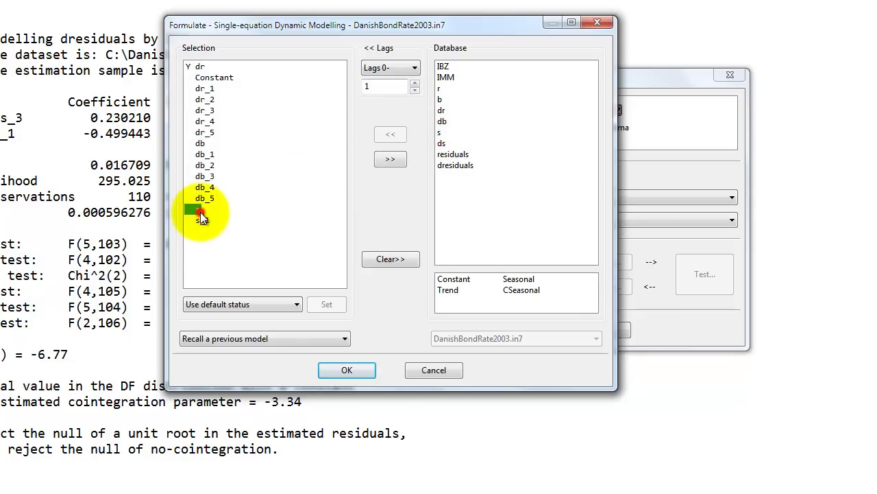
click(212, 239)
Estimate EQ(62) by OLS from 1976(1) and add a new line below the results
click(360, 372)
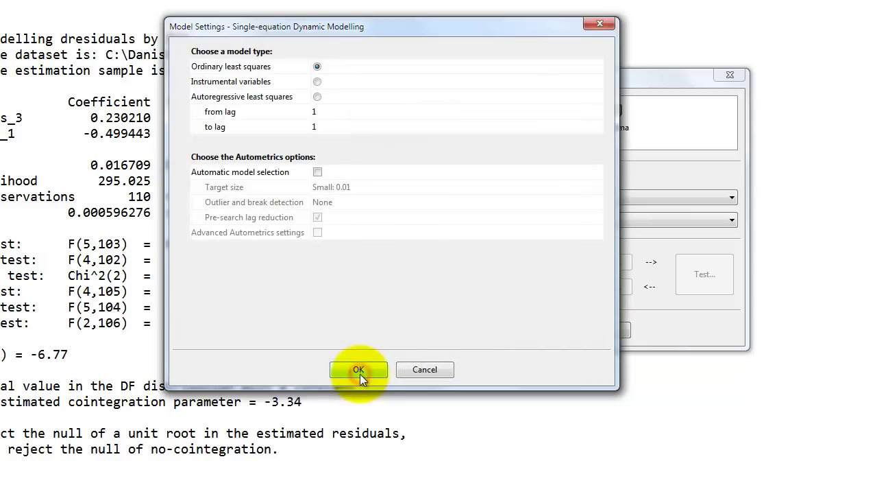
click(360, 373)
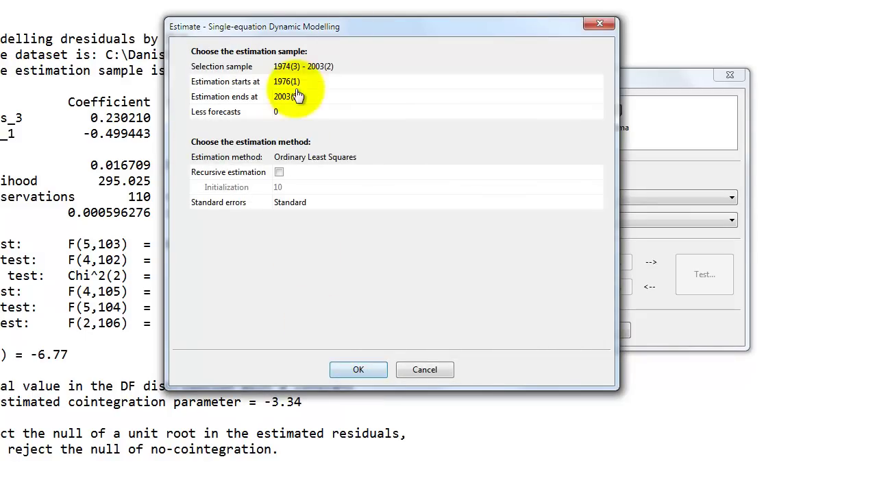
click(291, 81)
click(251, 260)
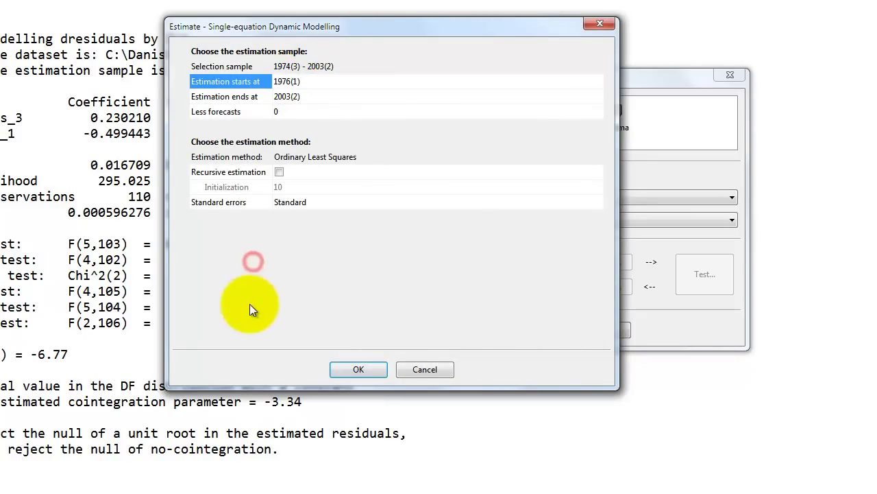
click(354, 364)
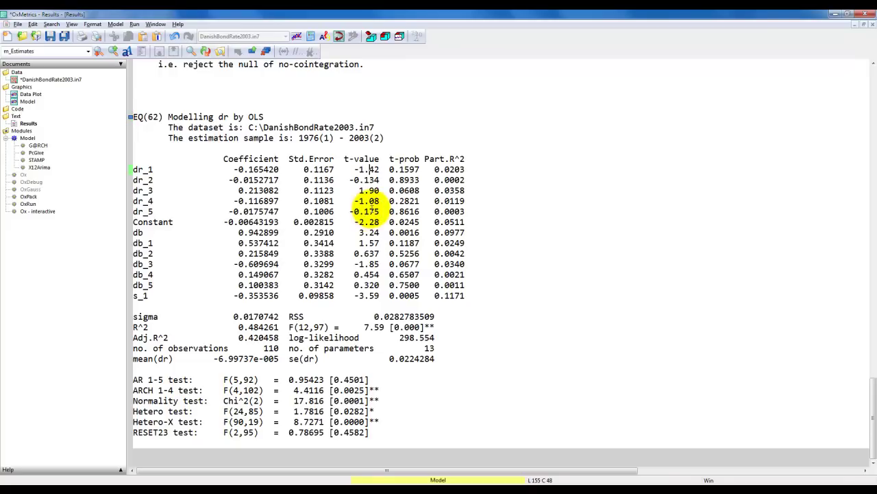
key(ctrl+End)
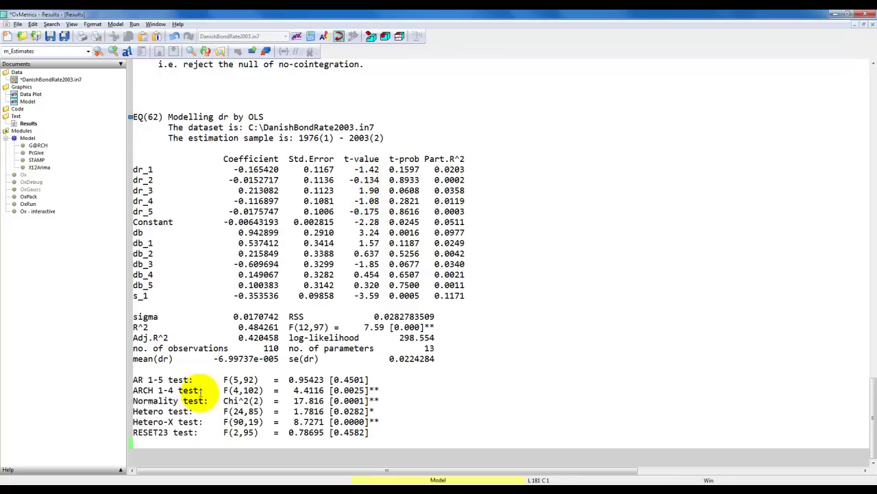
key(Return)
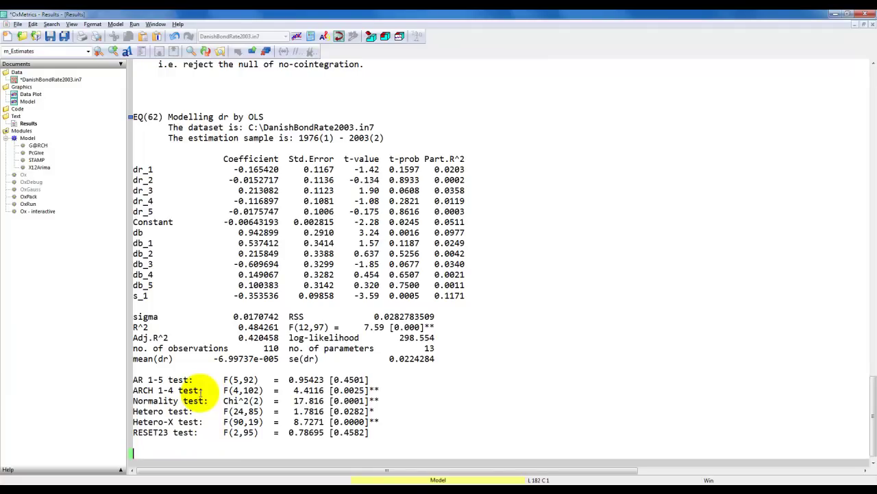
key(alt+y)
Remove dr_1–dr_5 and db_1–db_5, leaving dr on Constant, db and s_1 with OLS
click(485, 272)
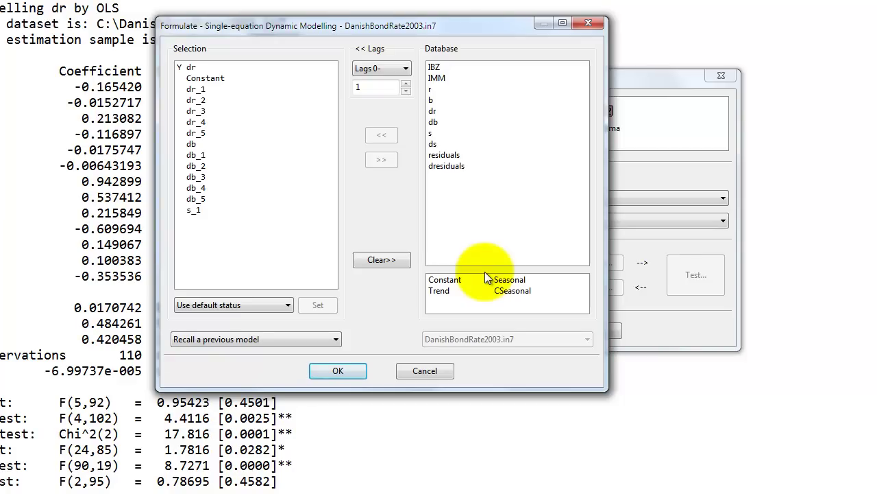
double_click(198, 89)
double_click(197, 89)
double_click(198, 89)
double_click(198, 89)
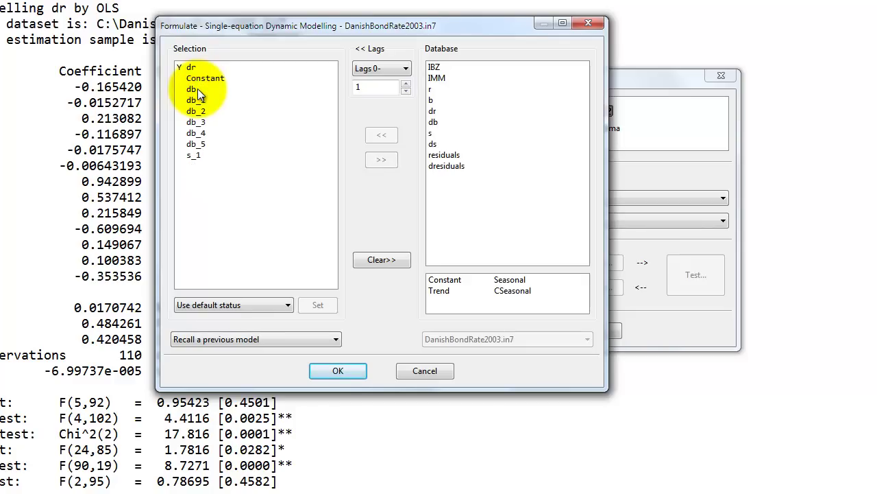
double_click(196, 101)
double_click(196, 101)
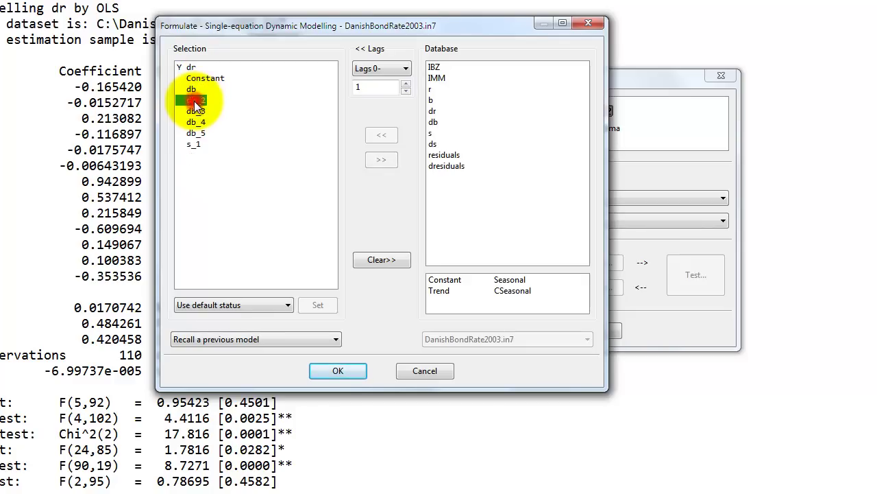
double_click(196, 101)
double_click(196, 100)
double_click(196, 101)
click(201, 158)
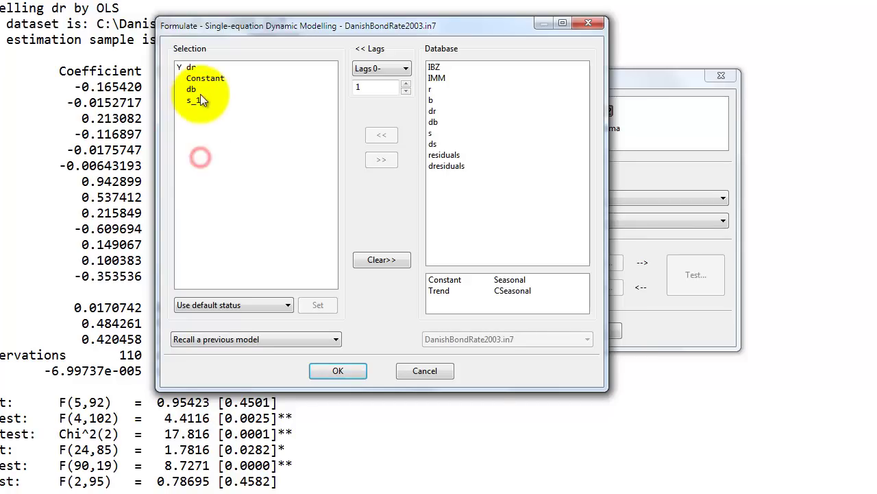
click(348, 371)
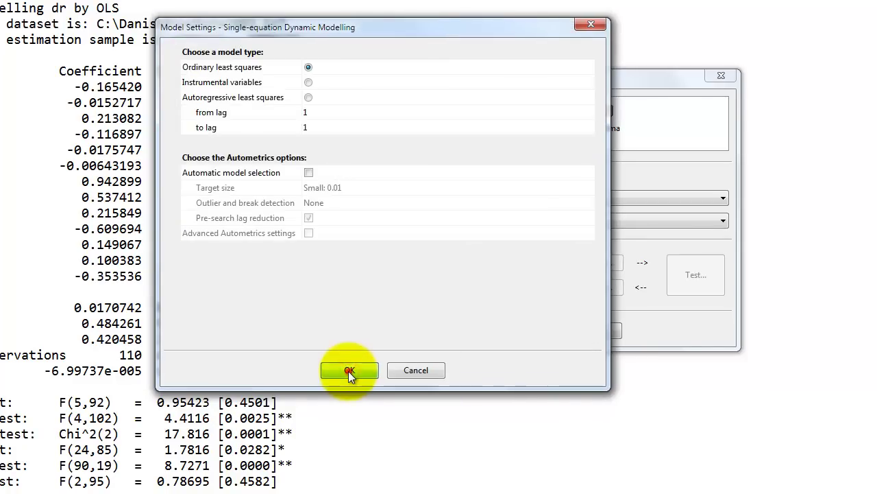
click(349, 370)
Estimate EQ(63) and highlight the s_1 coefficient -0.406456 and its t-value -5.22
click(348, 371)
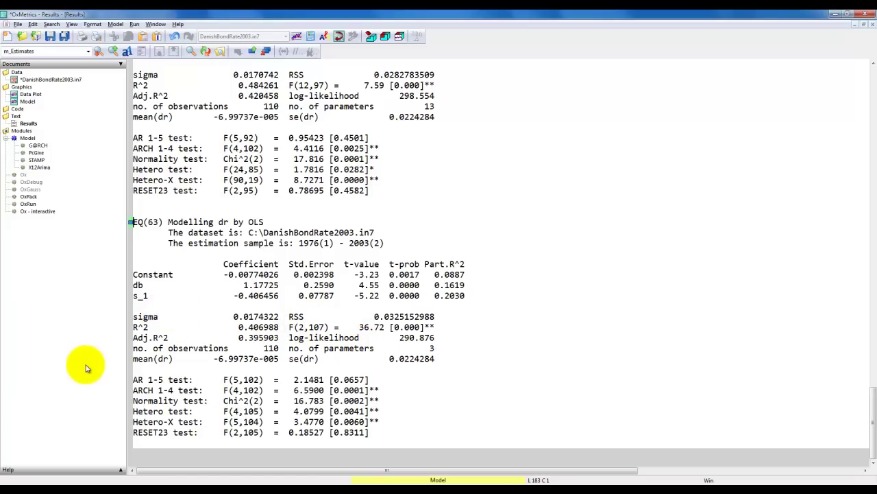
click(137, 296)
click(139, 296)
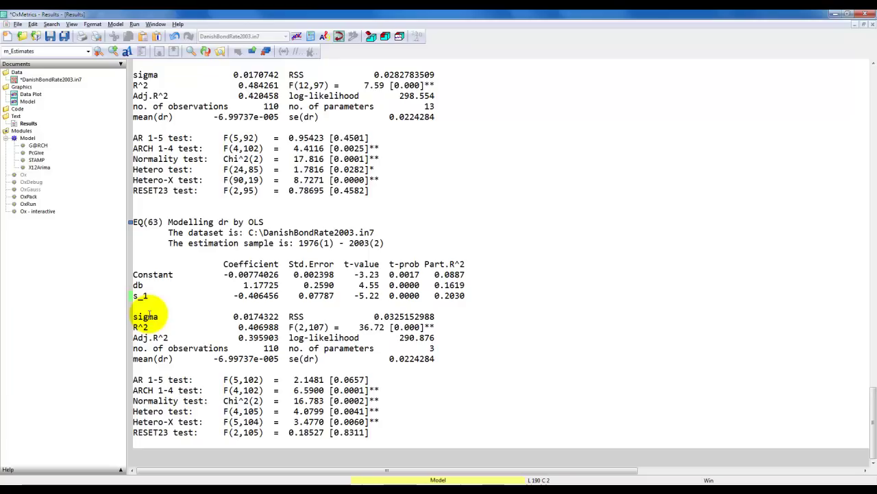
drag(233, 295, 279, 296)
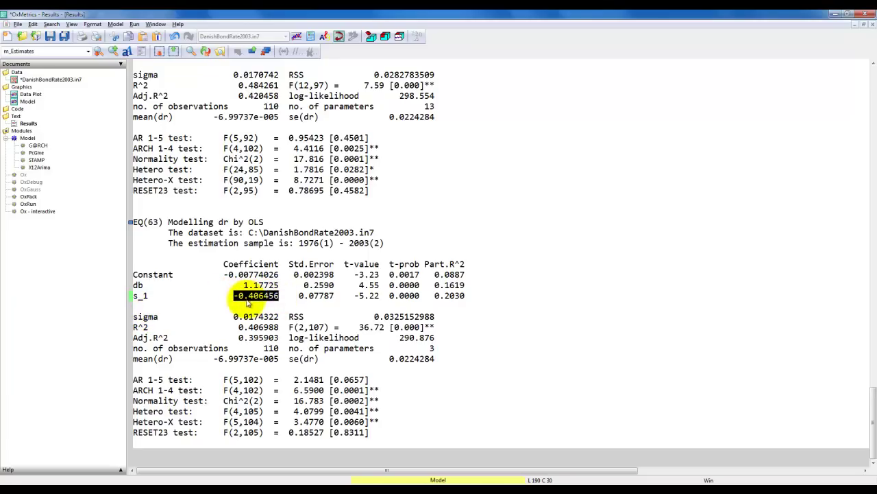
click(281, 296)
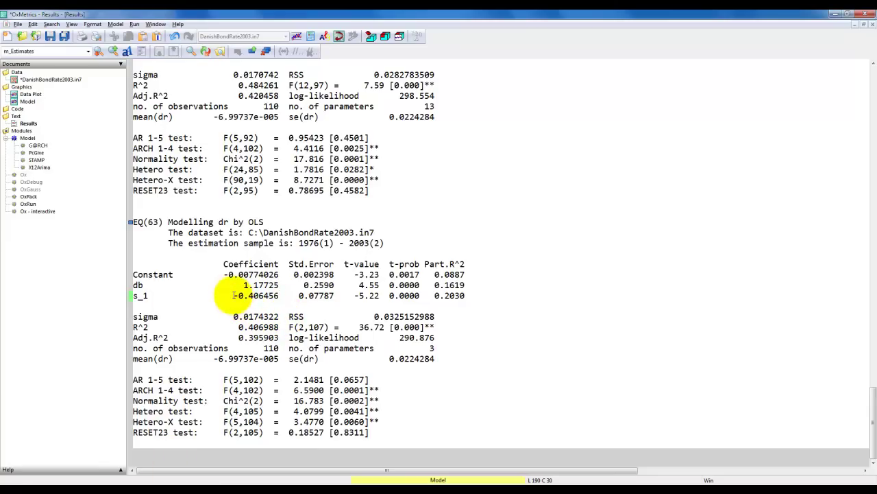
drag(233, 296, 282, 300)
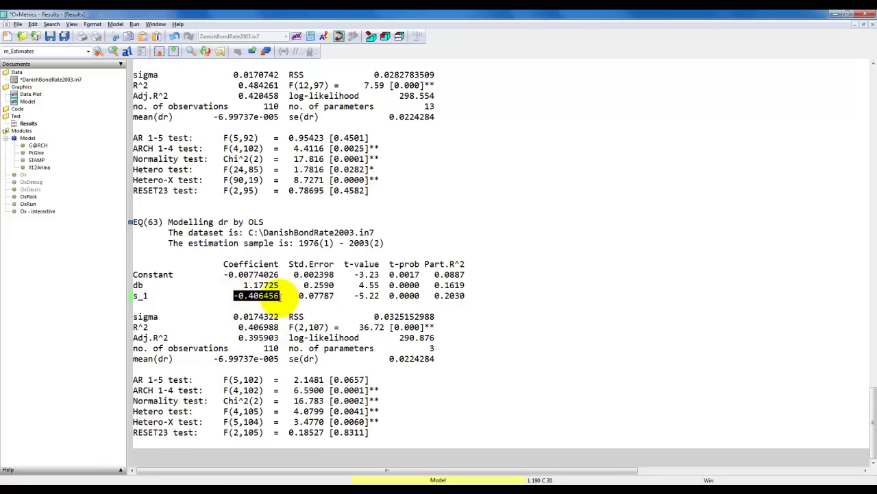
click(281, 297)
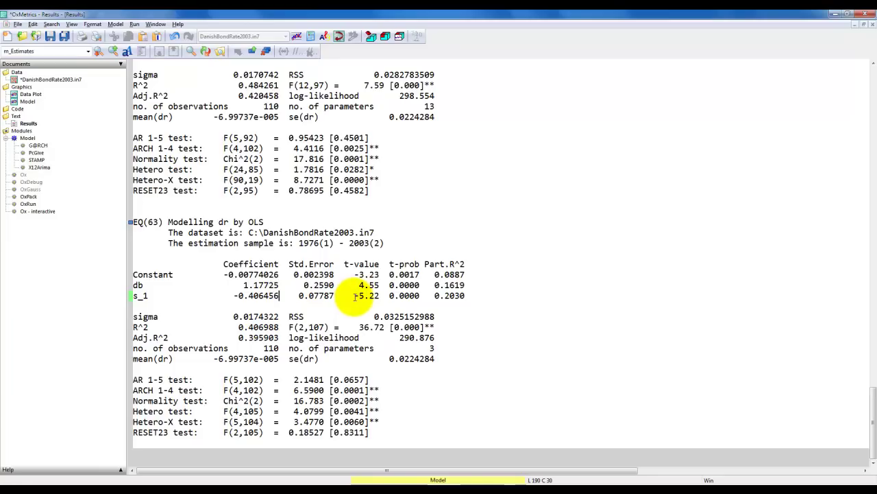
drag(355, 296, 379, 297)
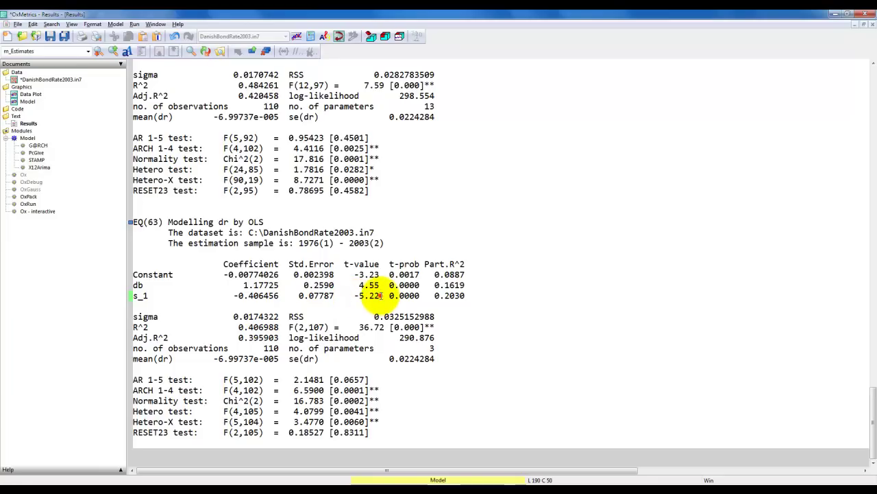
click(380, 297)
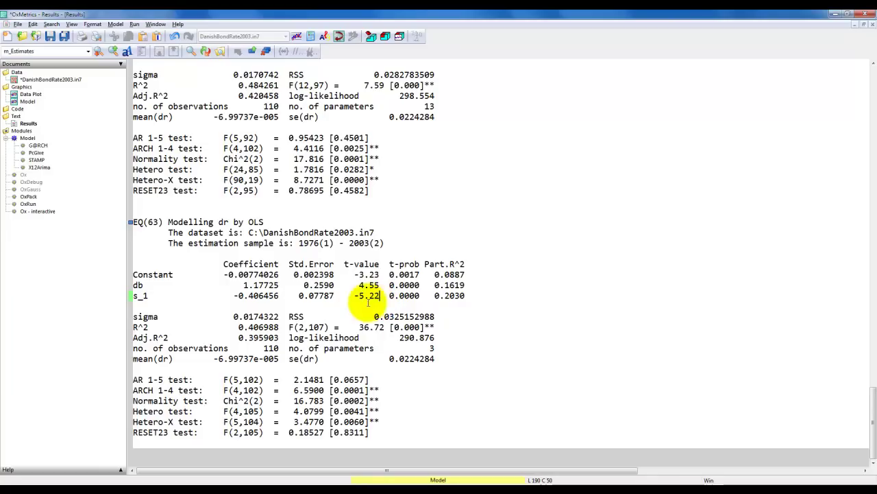
Note 'alpha_r is negative and significant ---> r is error-correcting' below the dr results
click(134, 442)
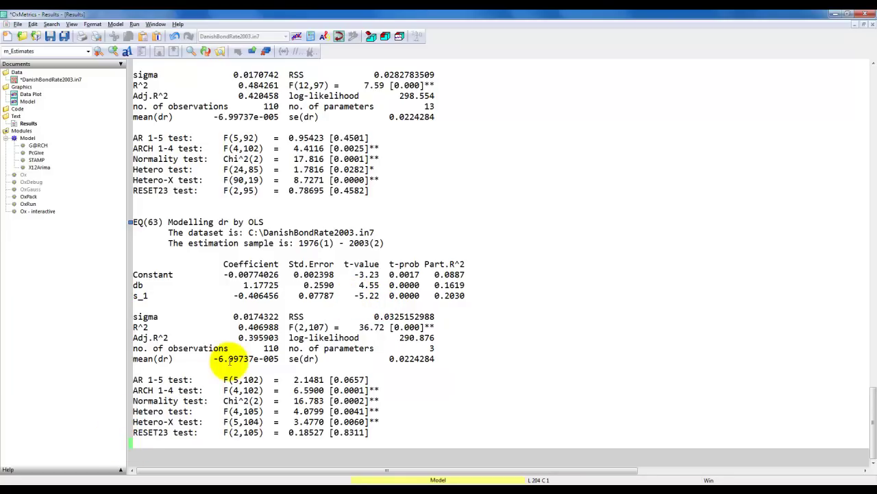
key(Return)
text(alpha_r is negativ)
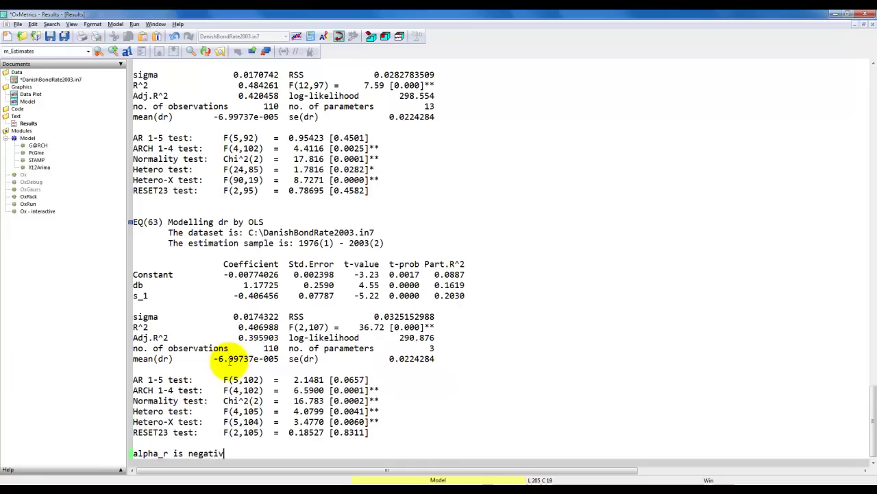
text(e and significant ---> r is error-correcting)
key(Return)
key(Return)
key(Return)
key(Return)
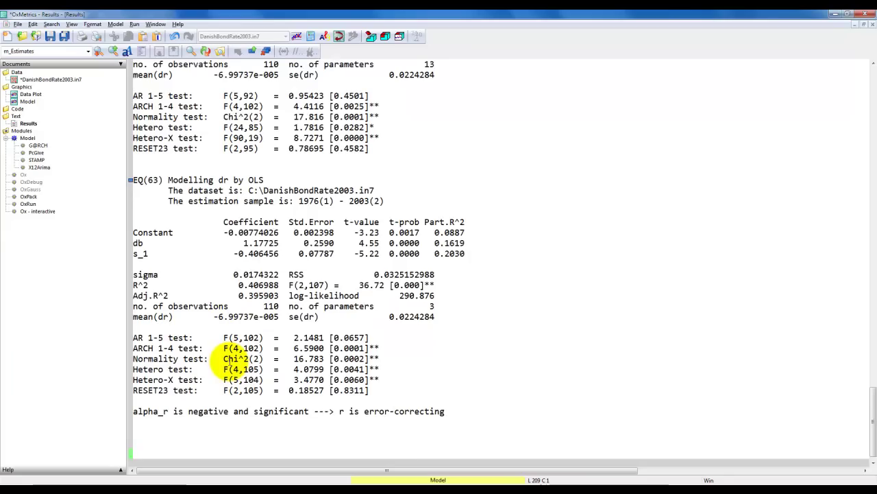
key(alt+y)
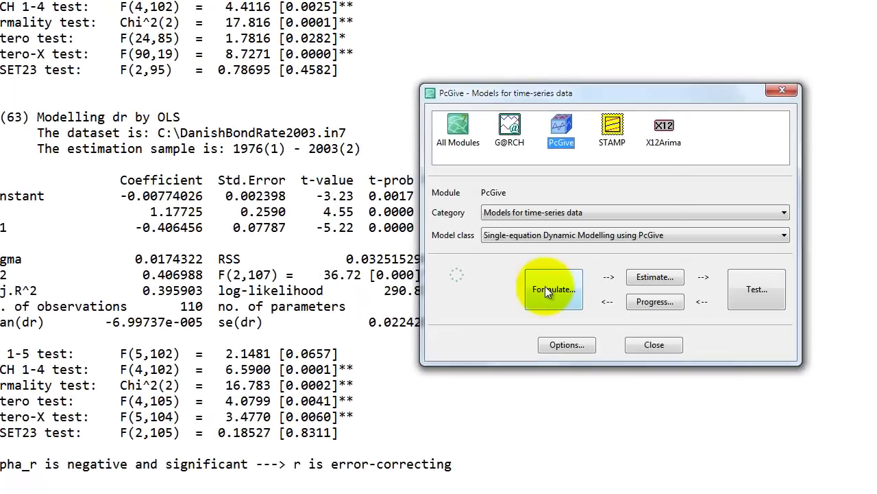
Formulate db on five lags of db and dr, current dr, s_1 and a constant, and estimate by OLS
click(506, 293)
click(442, 274)
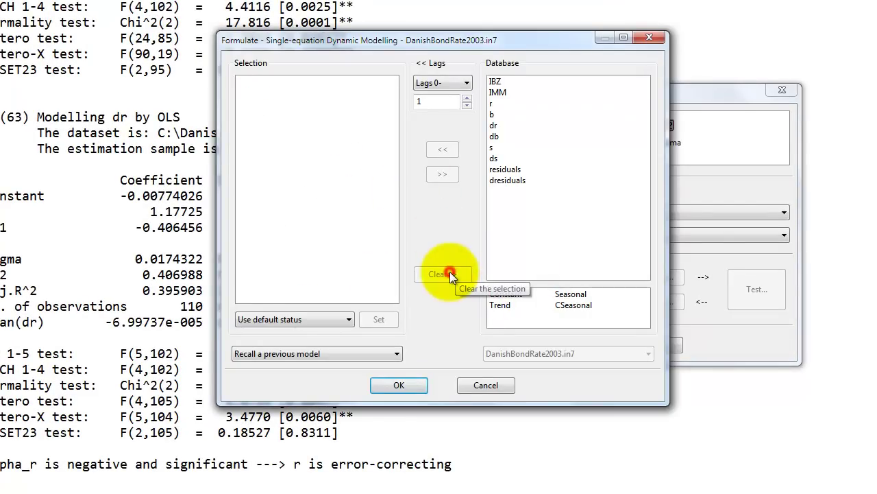
click(467, 98)
click(467, 98)
click(467, 98)
click(467, 98)
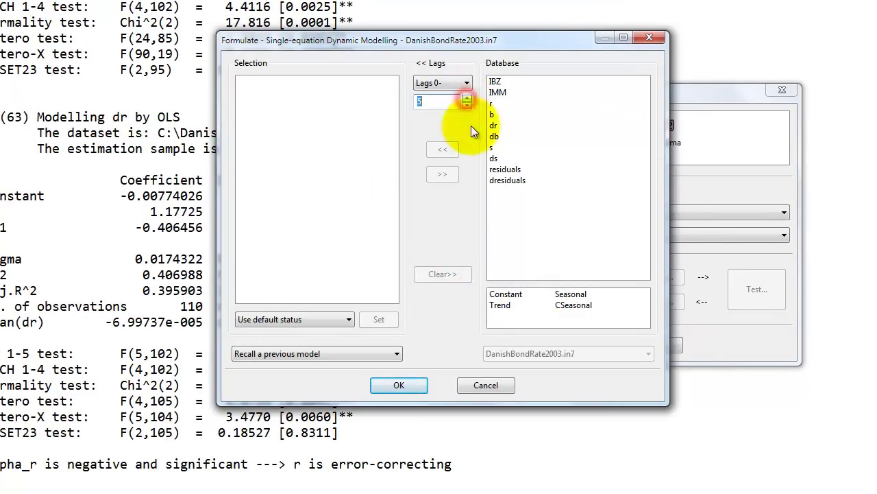
double_click(494, 138)
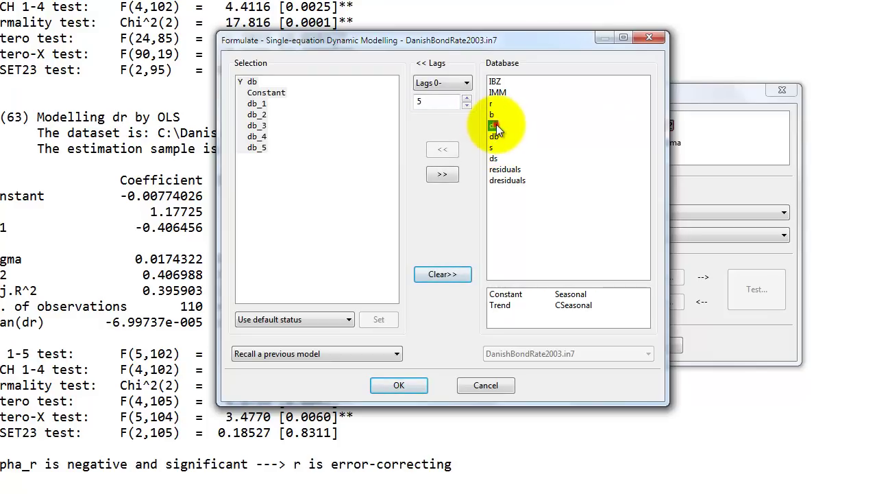
double_click(494, 126)
click(467, 107)
click(467, 107)
click(467, 107)
click(467, 107)
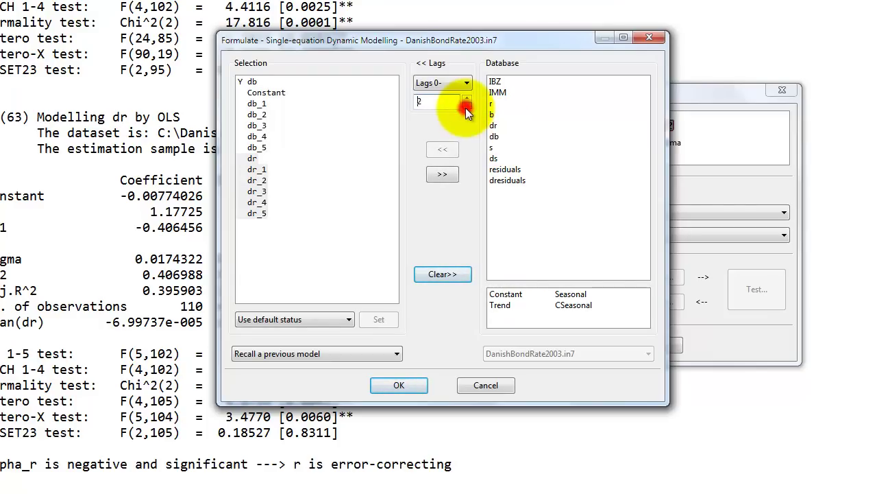
double_click(494, 145)
click(251, 225)
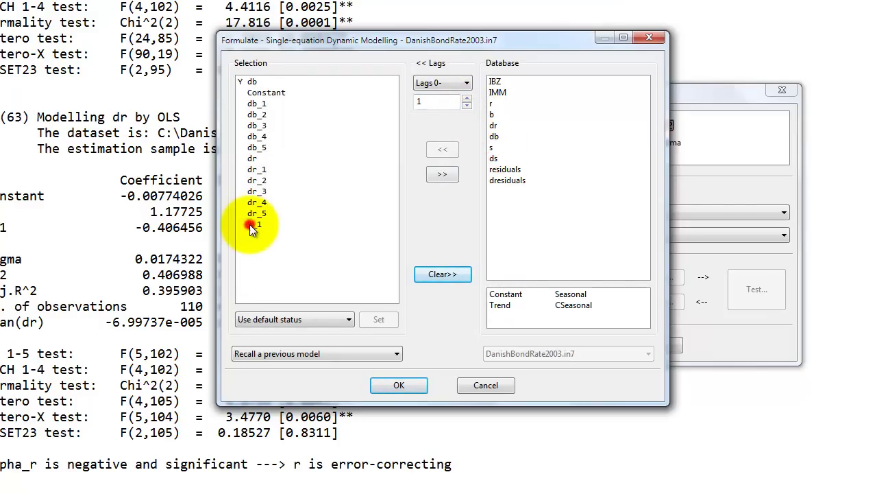
click(392, 388)
click(392, 388)
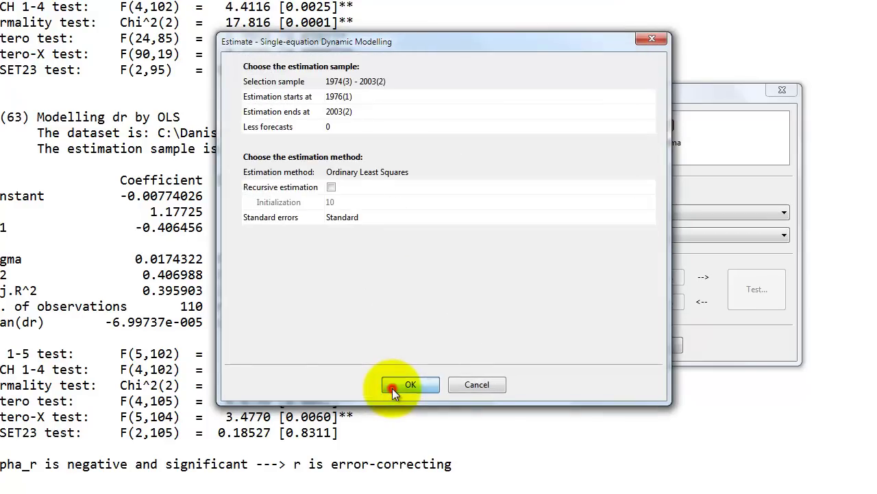
click(392, 388)
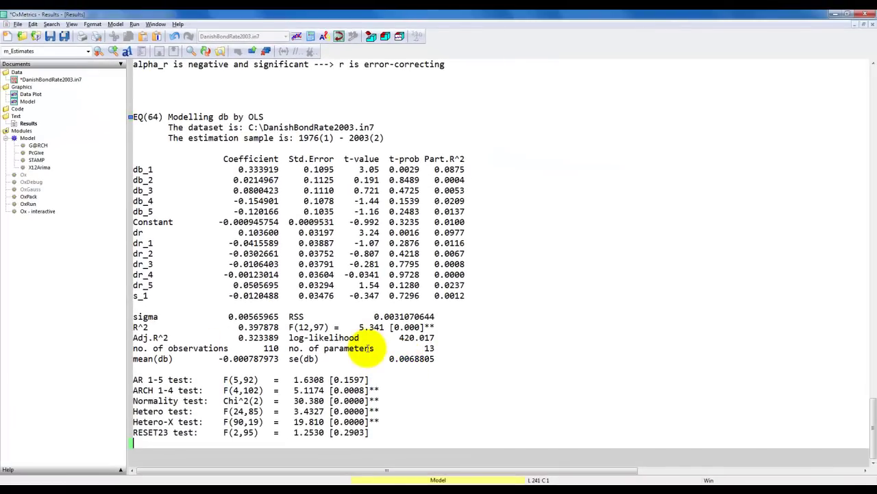
Reopen the db model formulation and remove lags db_2 through db_5
key(Return)
key(Return)
key(alt+y)
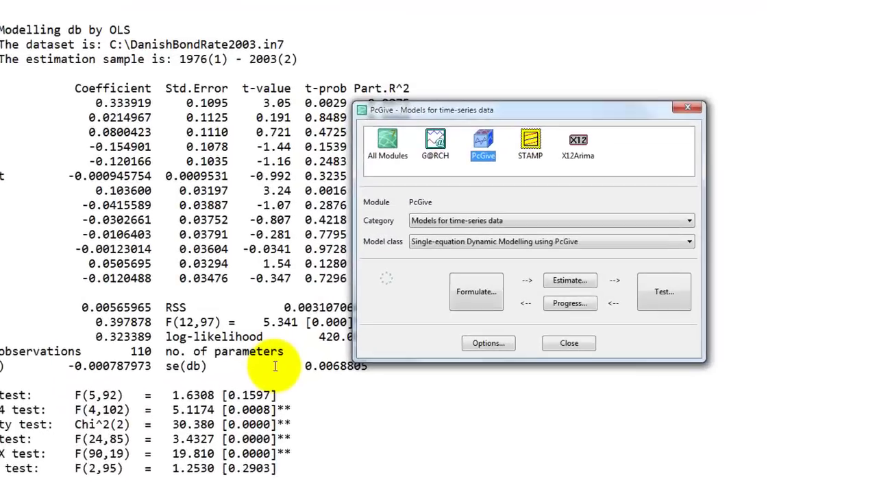
click(473, 301)
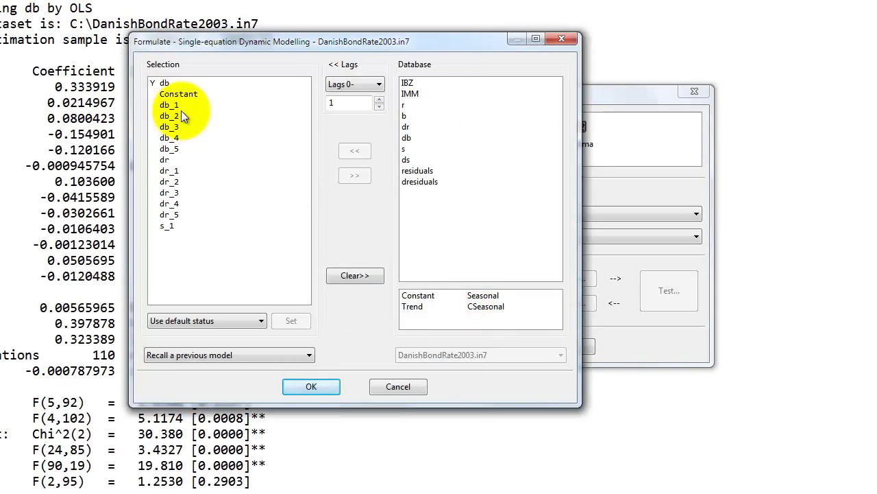
double_click(175, 116)
double_click(174, 116)
double_click(173, 115)
double_click(175, 117)
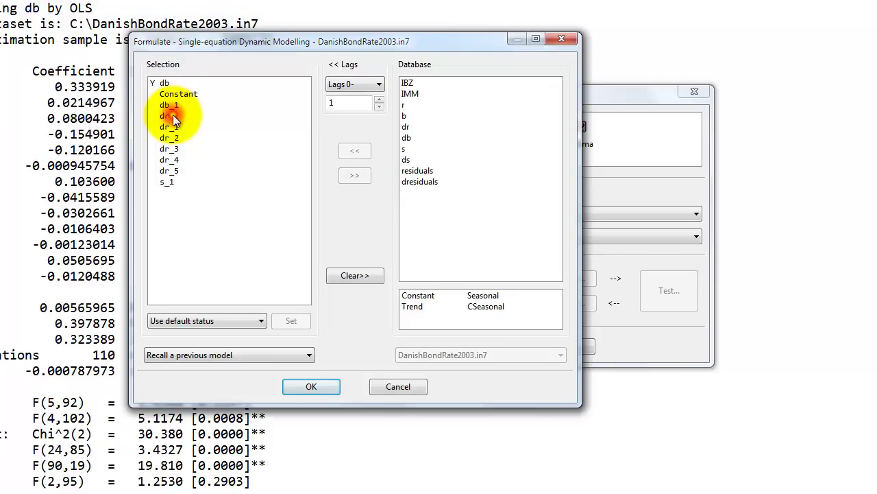
Remove dr_1–dr_5 and estimate the reduced db model by OLS as EQ(65)
click(172, 128)
double_click(172, 128)
double_click(171, 128)
double_click(171, 127)
double_click(171, 127)
double_click(170, 128)
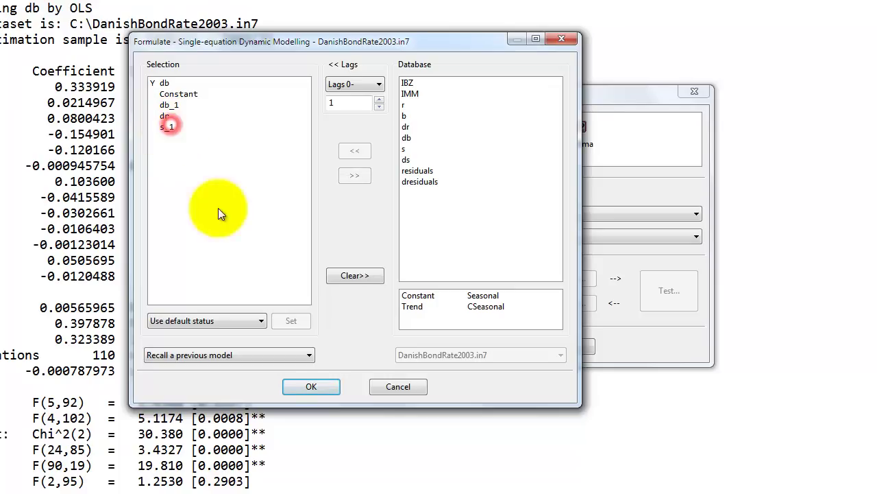
click(293, 387)
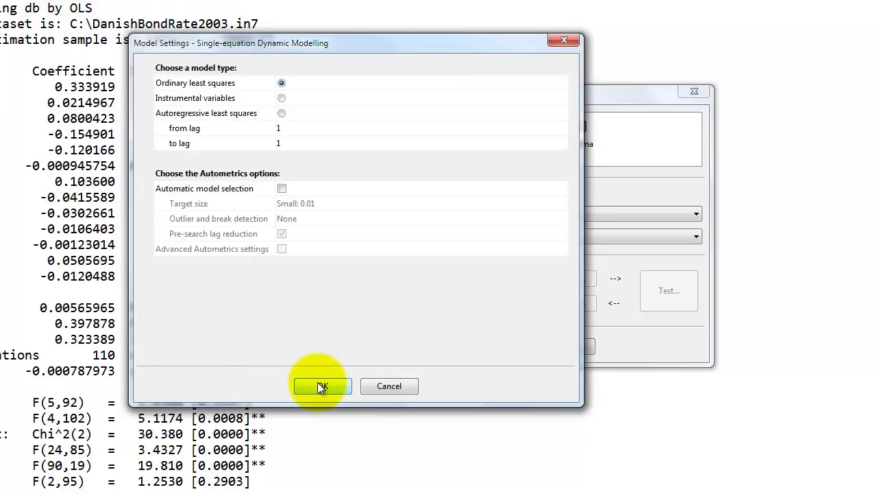
click(320, 385)
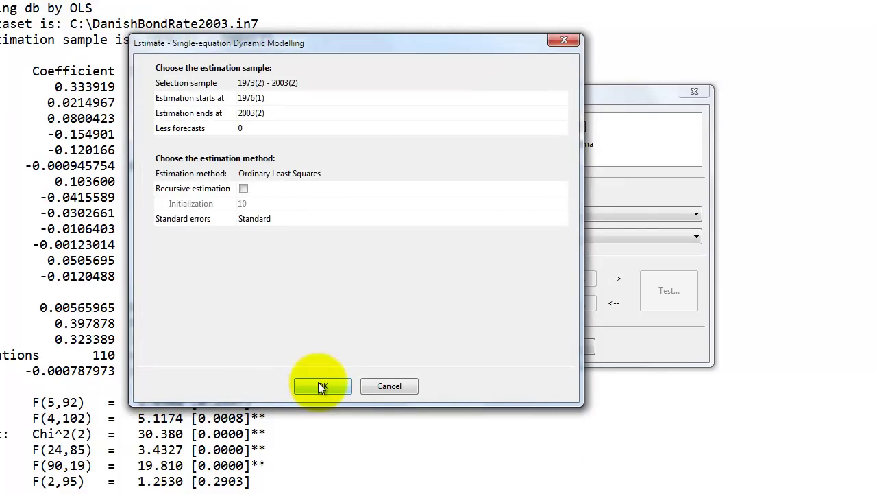
click(323, 387)
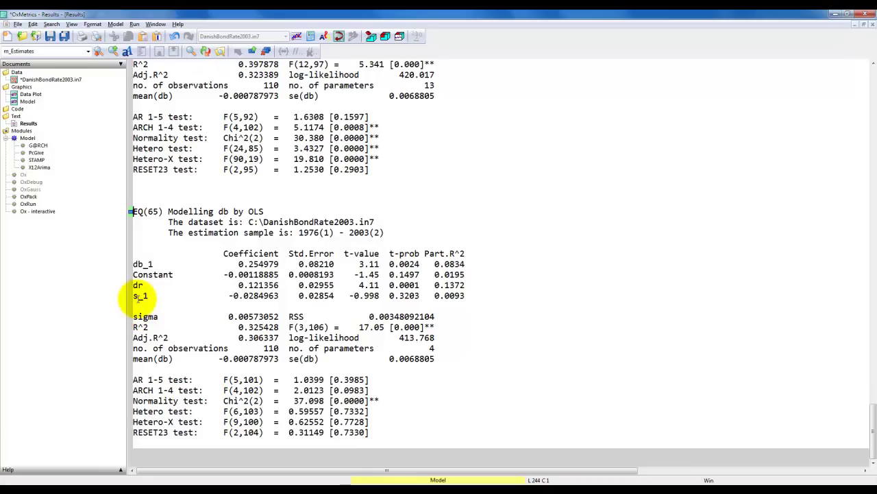
Highlight s_1's coefficient -0.0284963 and t-value -0.998, then type the alpha_b not-error-correcting note
drag(229, 295, 280, 296)
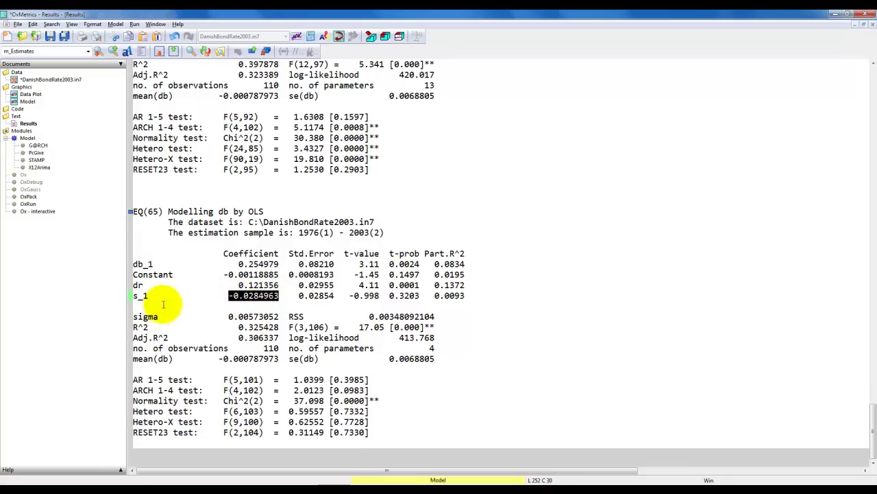
click(228, 295)
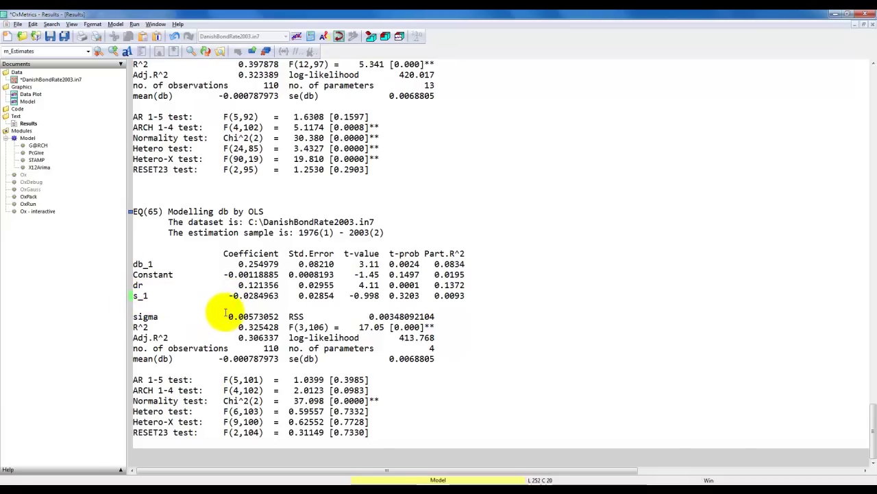
double_click(227, 295)
drag(350, 295, 381, 295)
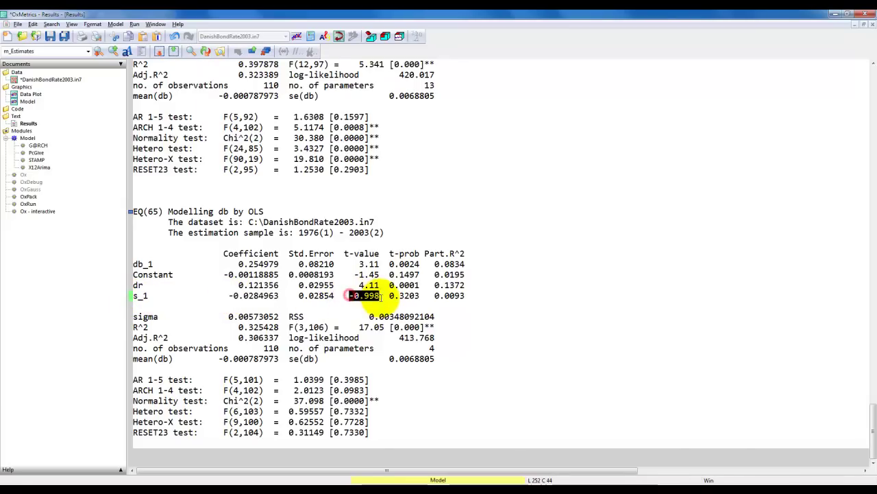
click(381, 296)
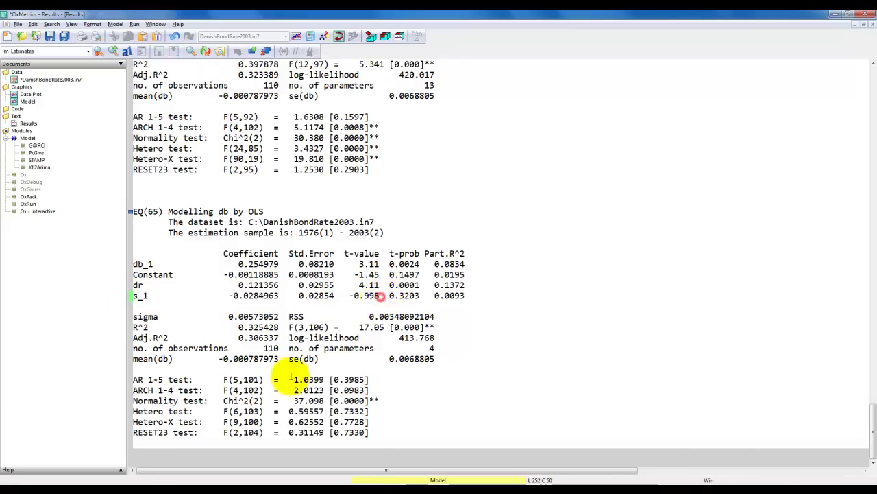
click(134, 442)
key(Return)
text(alpha_b)
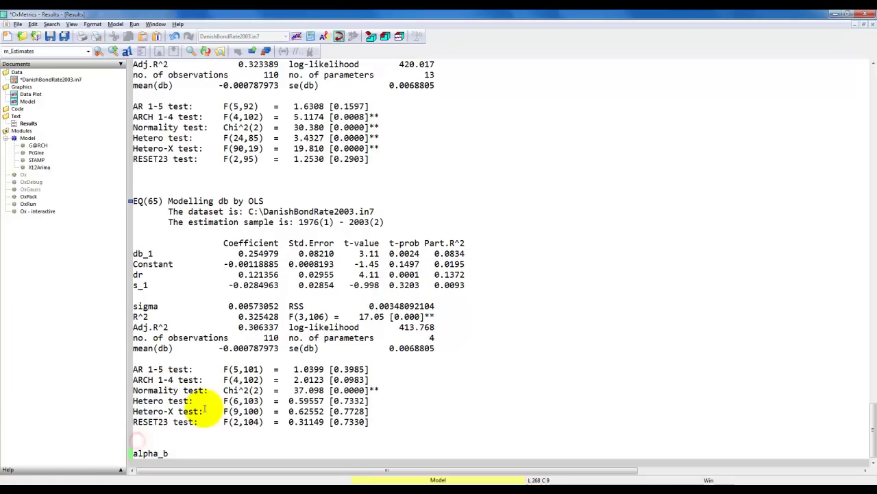
text( has the wrong sign and is i)
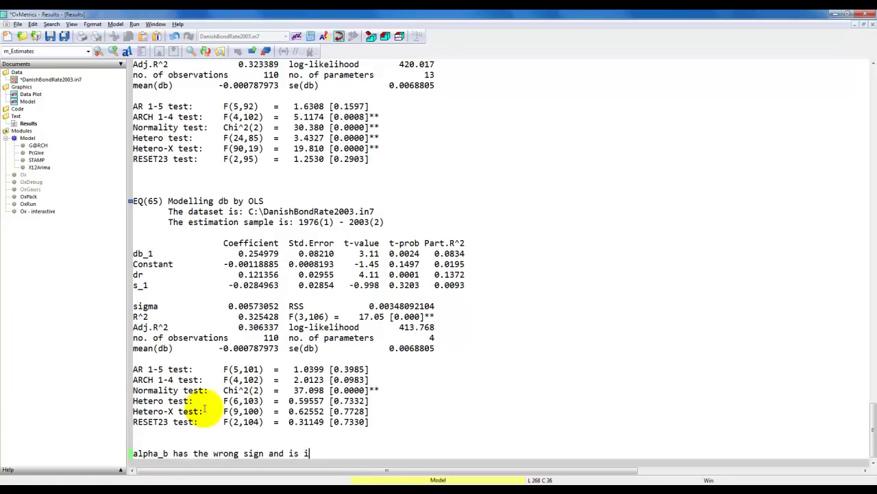
text(nsignificant ---> b is not error-correcting)
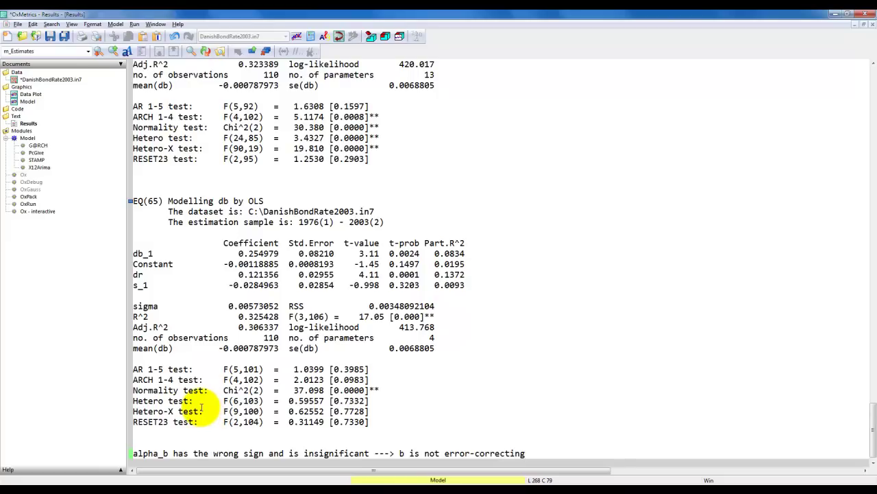